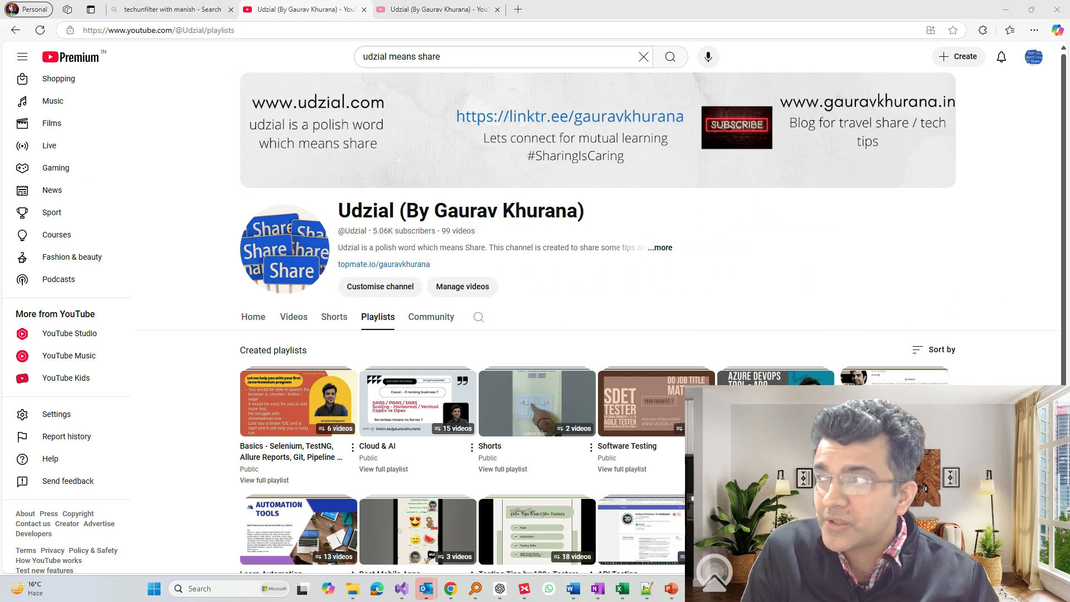
- Switch to Logi Options+ and open the wireless mouse's middle-button action settings
{"action": "left_click_drag", "start_coordinate": [0, 61], "coordinate": [570, 84]}
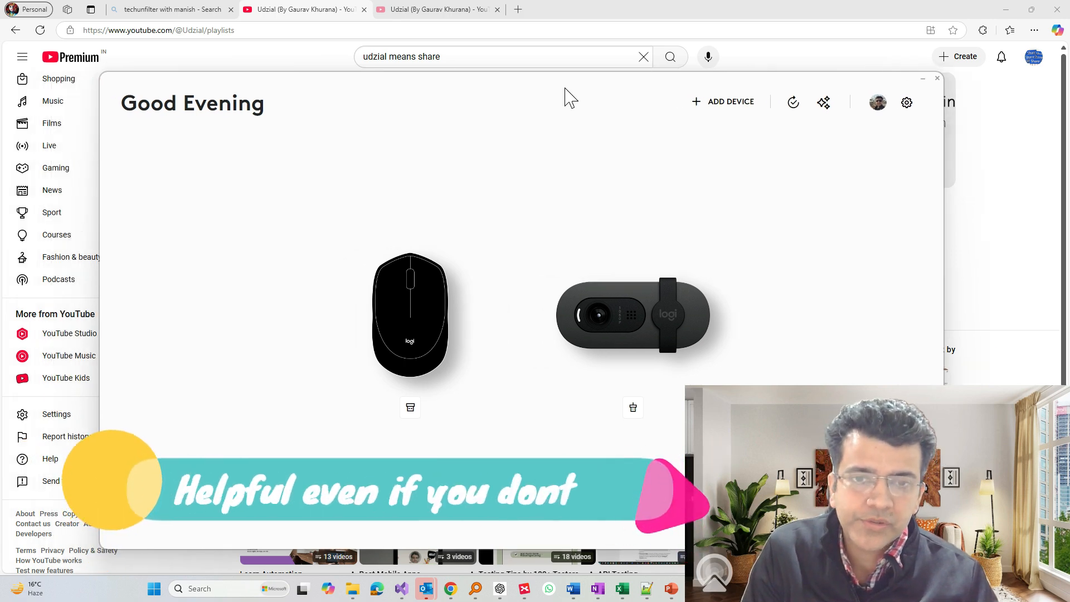
{"action": "left_click", "coordinate": [415, 310]}
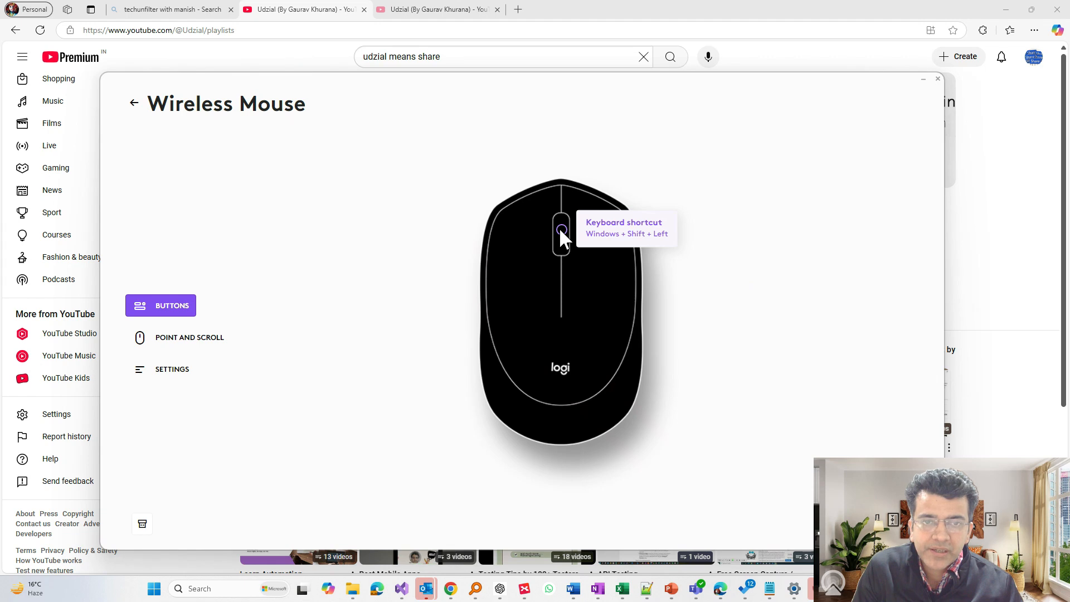
{"action": "left_click", "coordinate": [560, 229]}
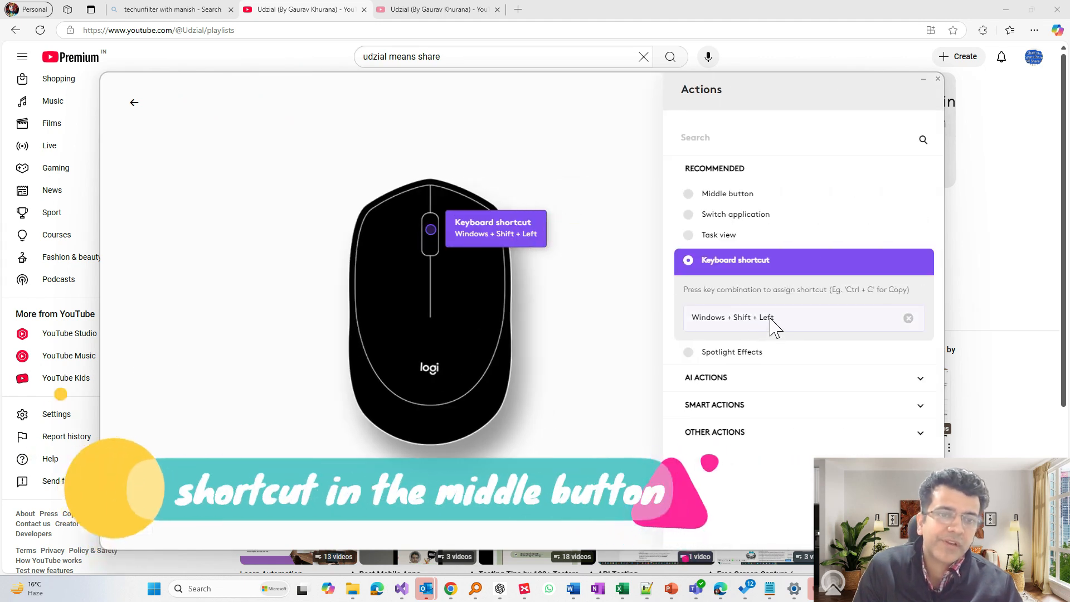
- Assign the keyboard shortcut Windows + Shift + R to the middle button, test it by marking a screen recording area, and cancel the recording
{"action": "left_click", "coordinate": [909, 318]}
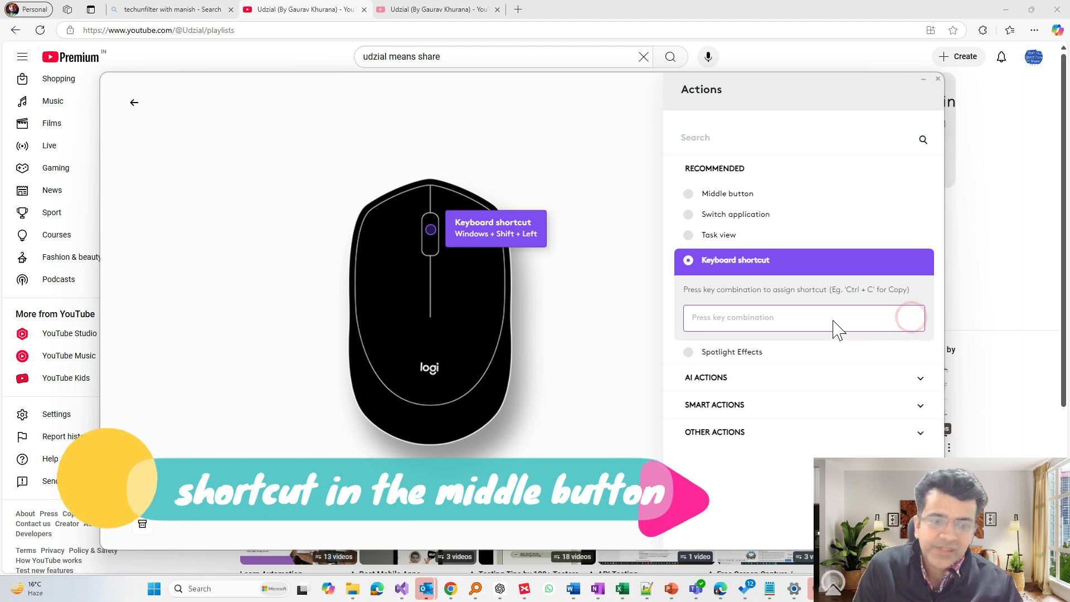
{"action": "key", "text": "super+shift+r"}
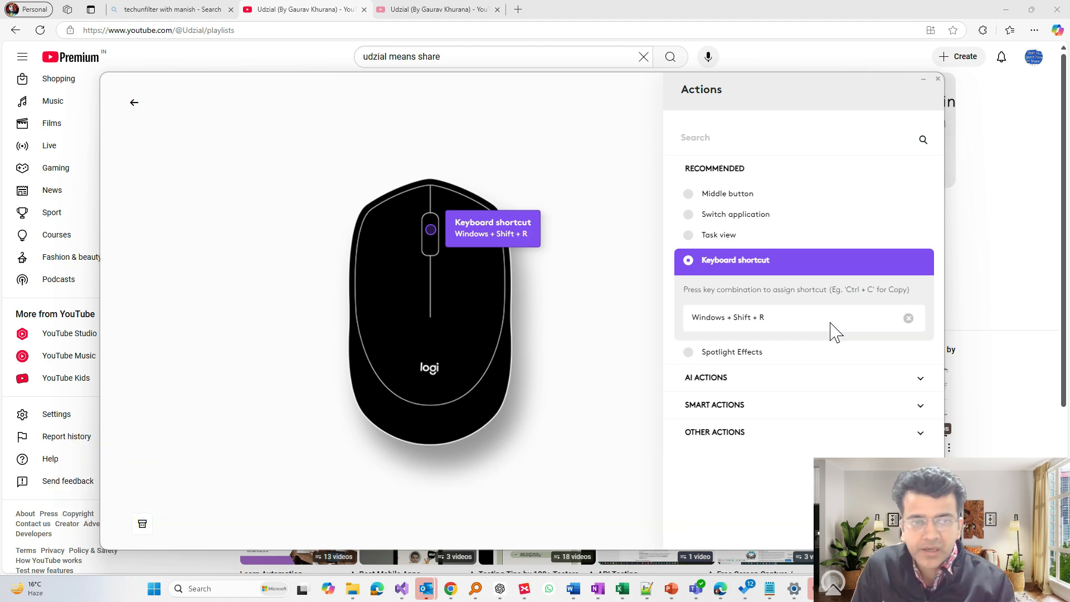
{"action": "middle_click", "coordinate": [668, 326]}
{"action": "left_click_drag", "start_coordinate": [312, 72], "coordinate": [884, 488]}
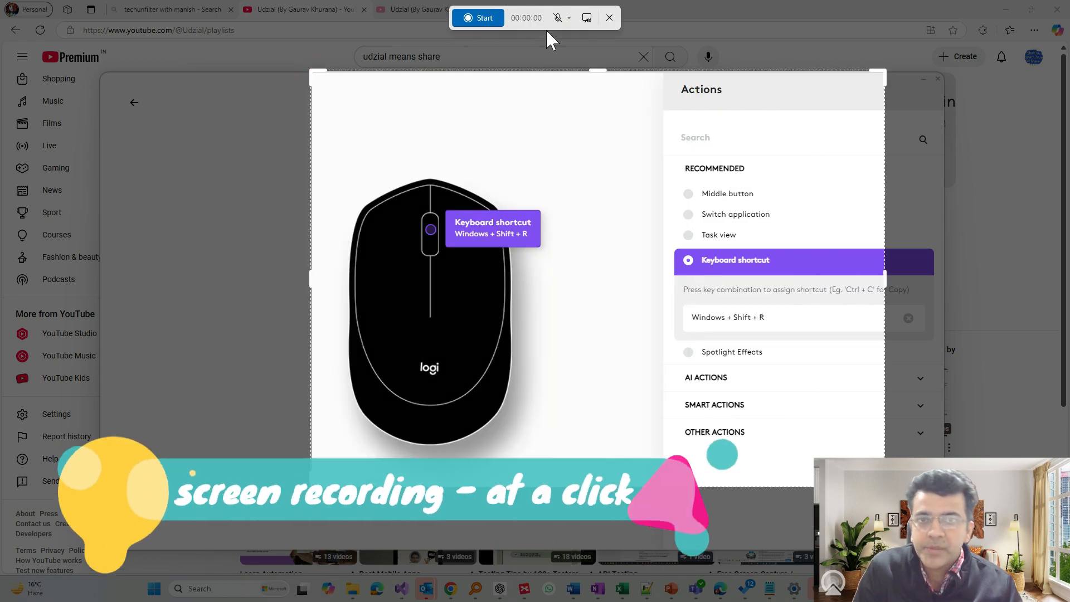
{"action": "left_click", "coordinate": [609, 17]}
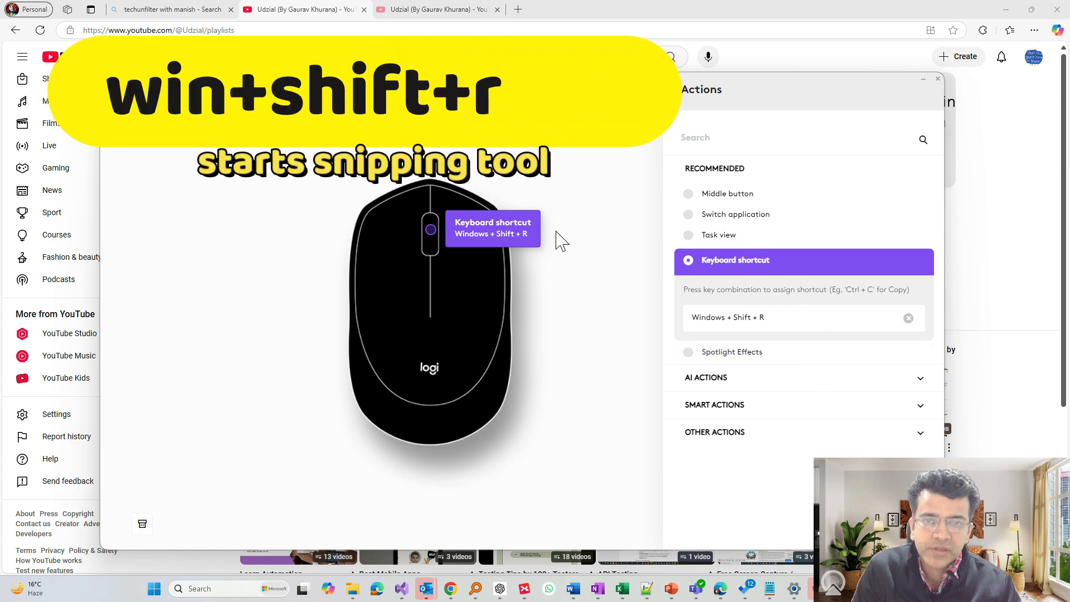
- Assign Task view to the middle button and test it by opening and closing the task view
{"action": "left_click", "coordinate": [689, 239]}
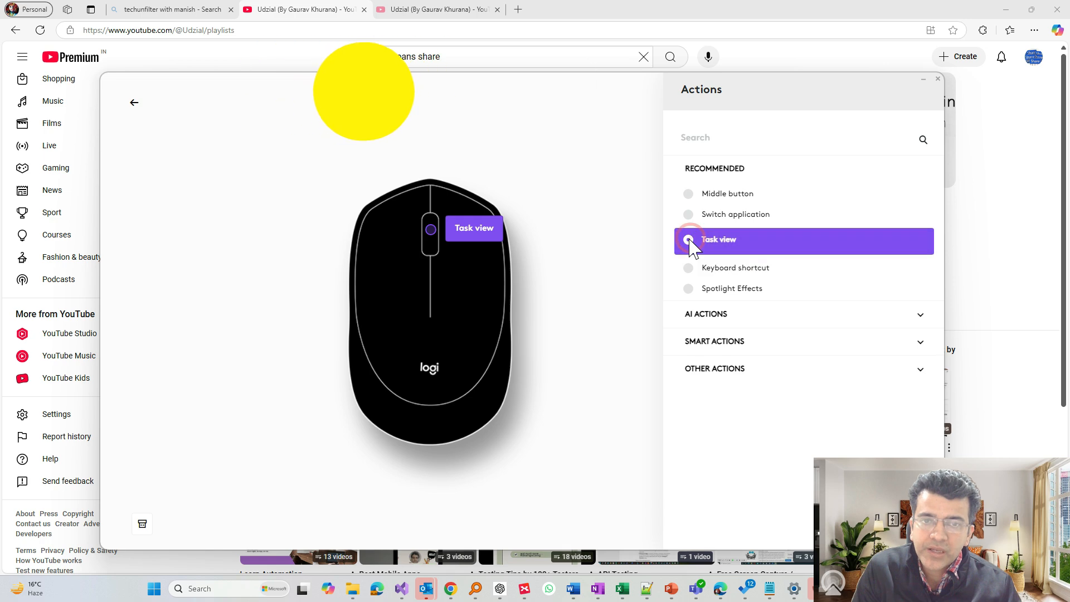
{"action": "key", "text": "super+Tab"}
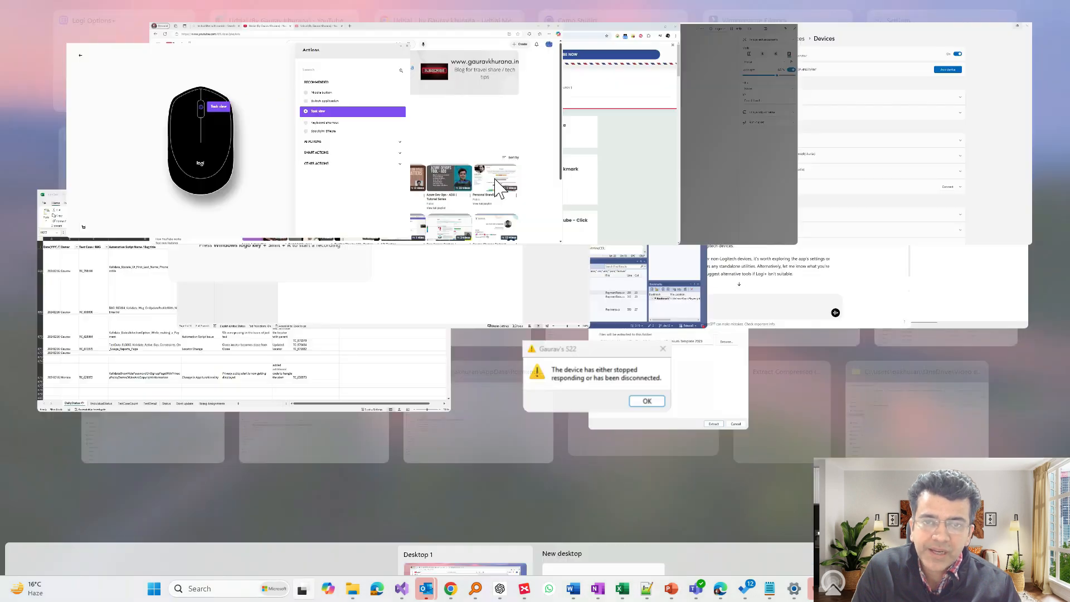
{"action": "key", "text": "super+Tab"}
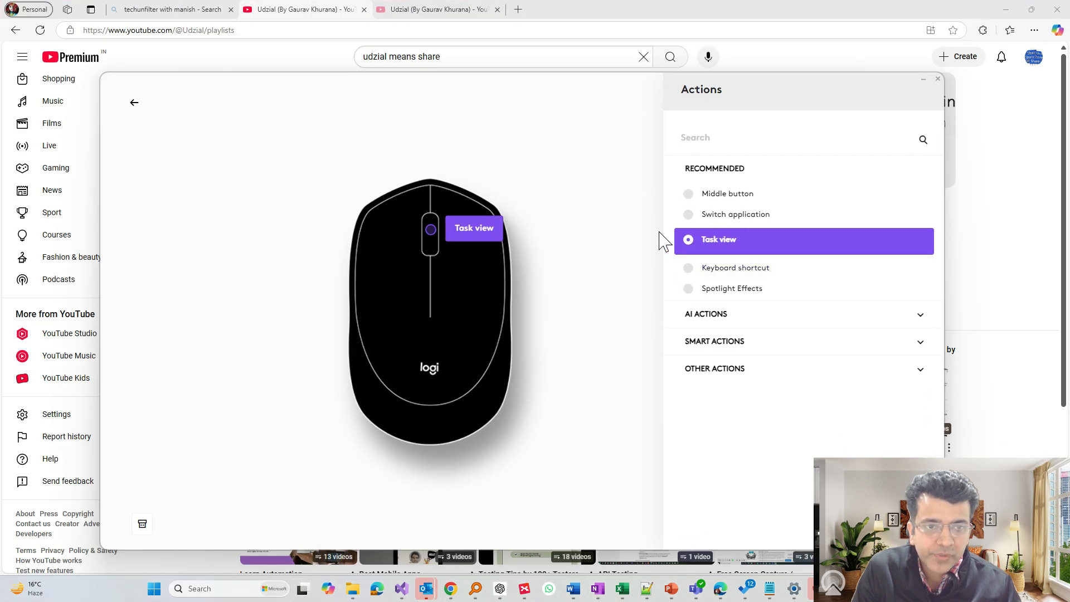
- Assign the keyboard shortcut Windows + Shift + Right to the mouse's middle button
{"action": "left_click", "coordinate": [733, 270]}
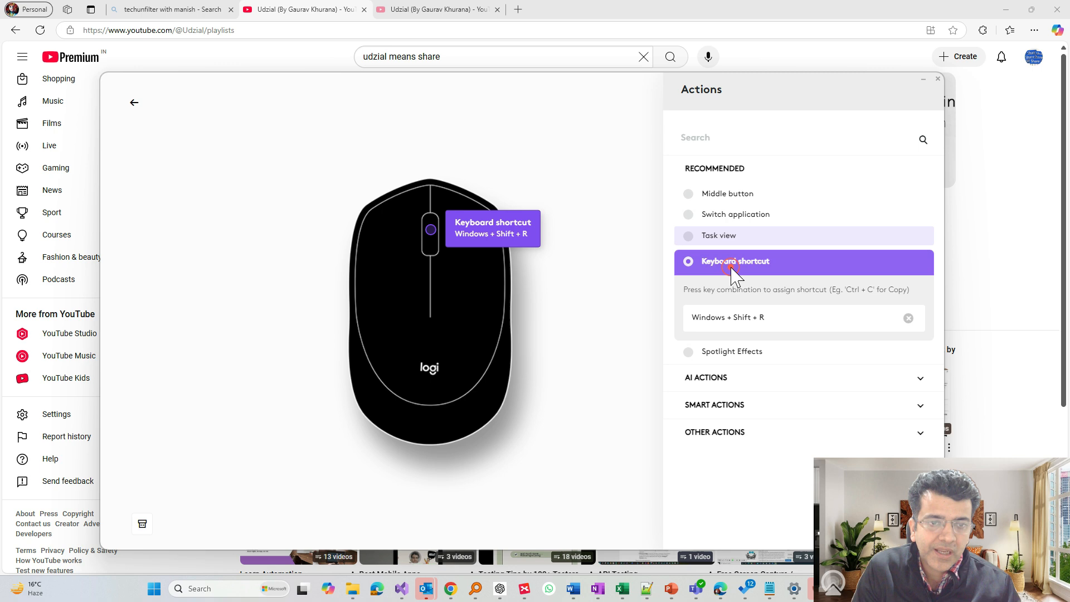
{"action": "left_click", "coordinate": [762, 320]}
{"action": "left_click", "coordinate": [908, 319]}
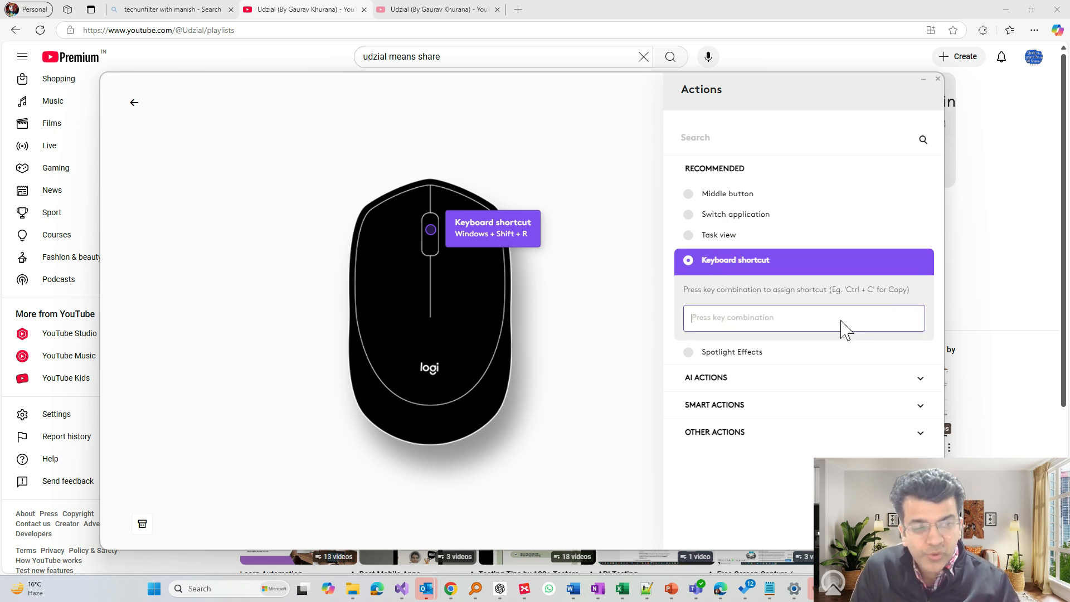
{"action": "key", "text": "super+shift+Right"}
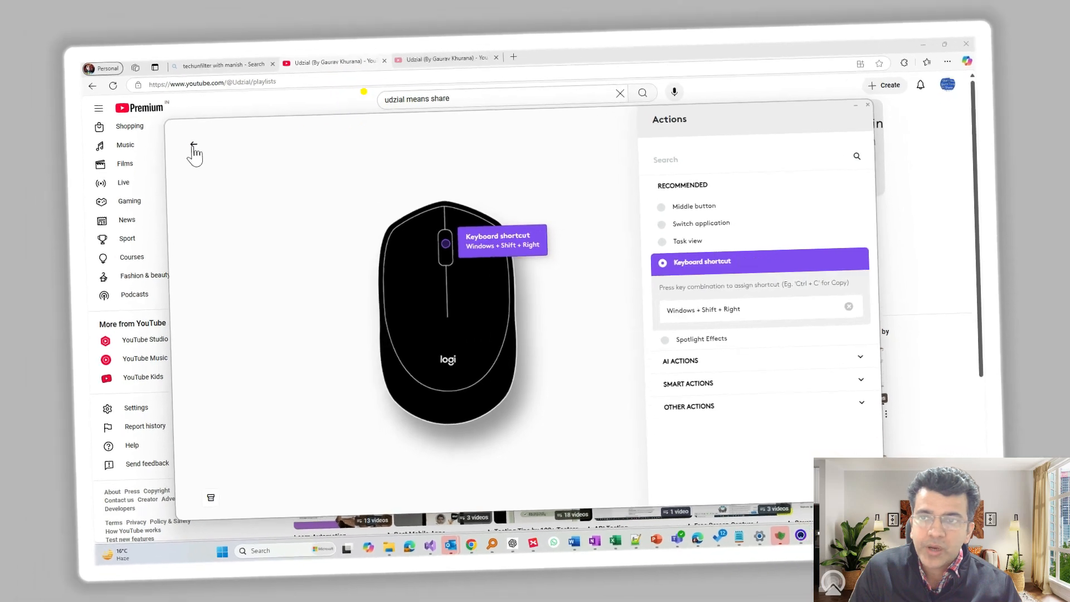
- Review the wireless mouse's point and scroll options and its general settings, and return to the device overview
{"action": "left_click", "coordinate": [134, 102]}
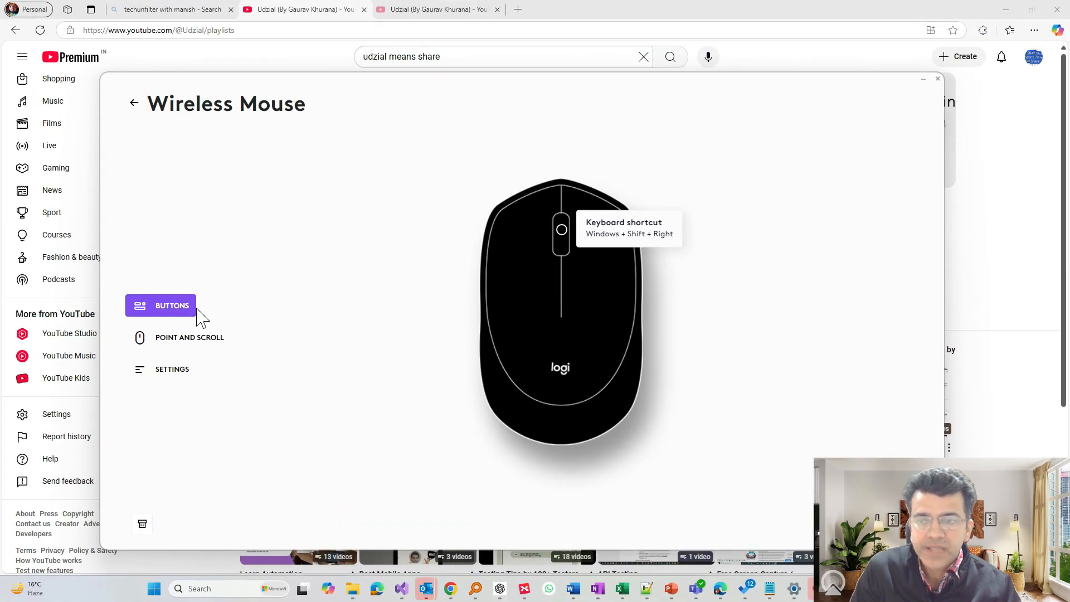
{"action": "left_click", "coordinate": [191, 340]}
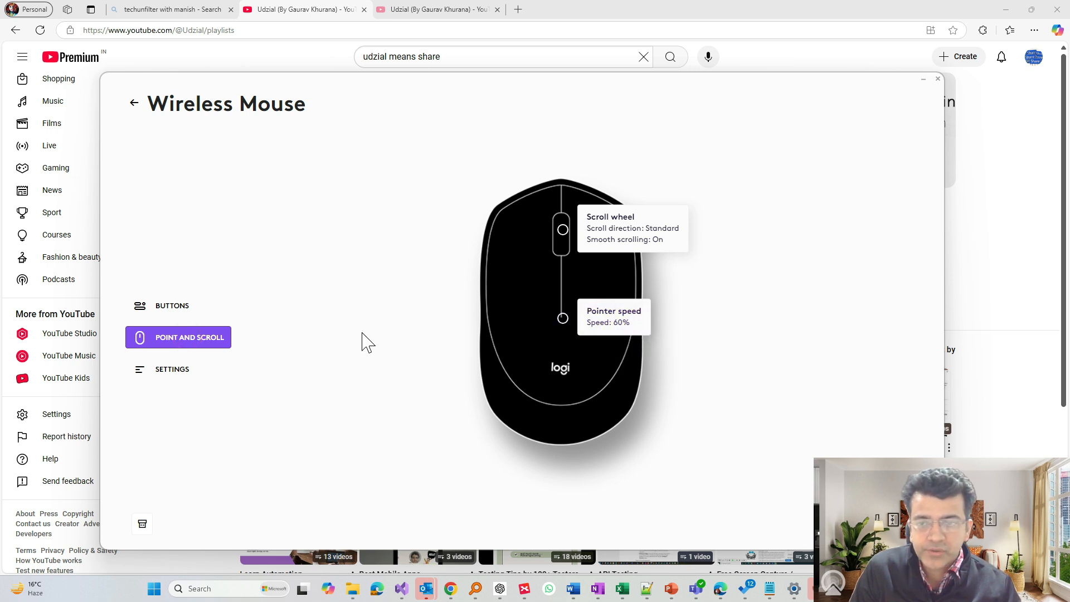
{"action": "left_click", "coordinate": [190, 369]}
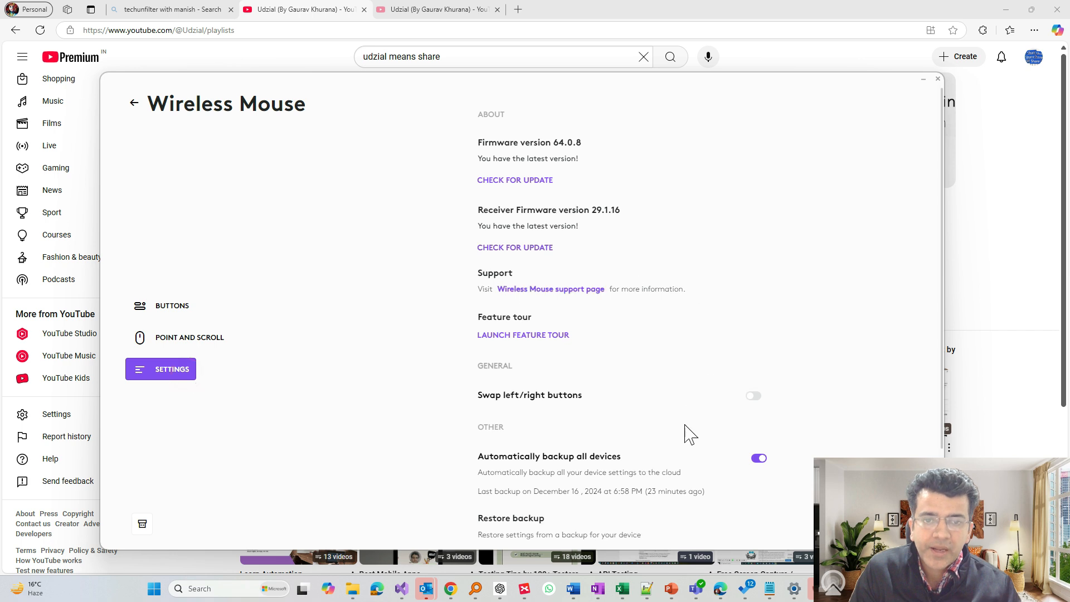
{"action": "scroll", "coordinate": [697, 402], "scroll_direction": "down", "scroll_amount": 3}
{"action": "scroll", "coordinate": [641, 370], "scroll_direction": "up", "scroll_amount": 3}
{"action": "left_click", "coordinate": [135, 103]}
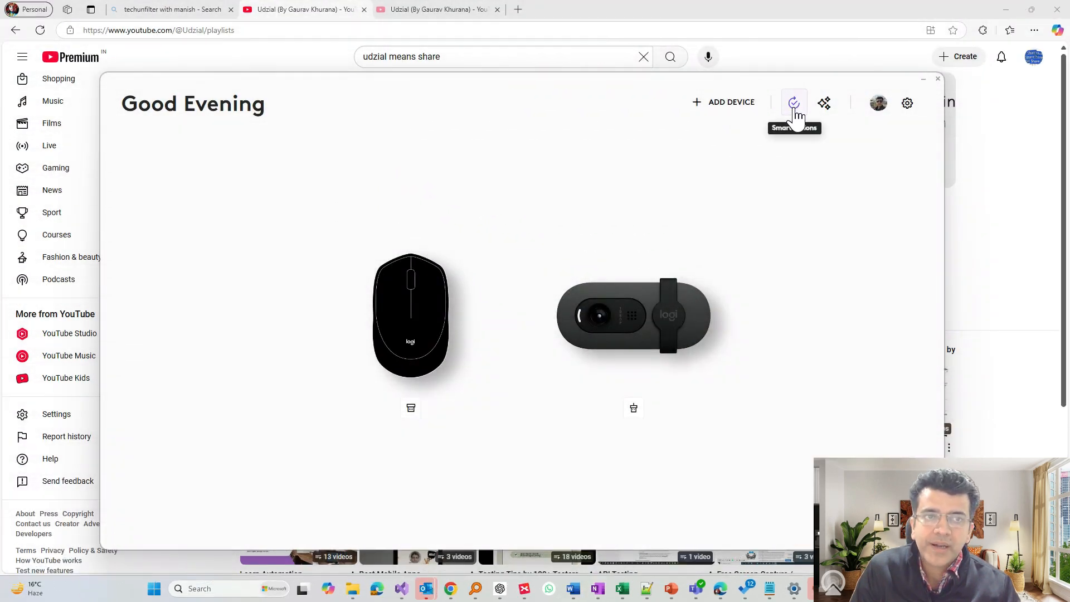
- Open the Smart Actions overview, test the Open copilot action, and minimize the Copilot window
{"action": "left_click", "coordinate": [794, 105]}
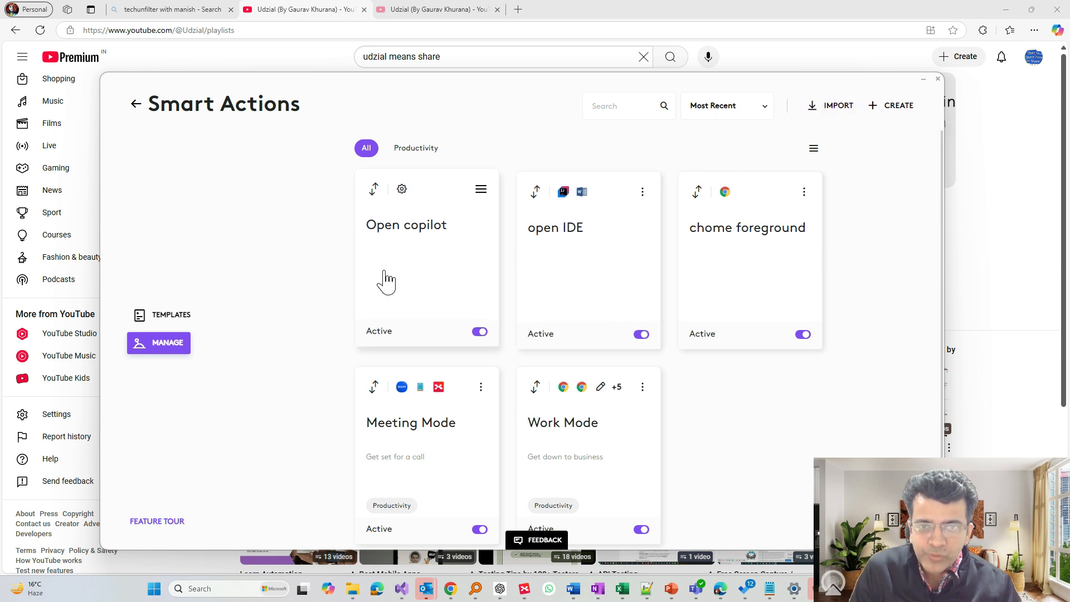
{"action": "key", "text": "super+c"}
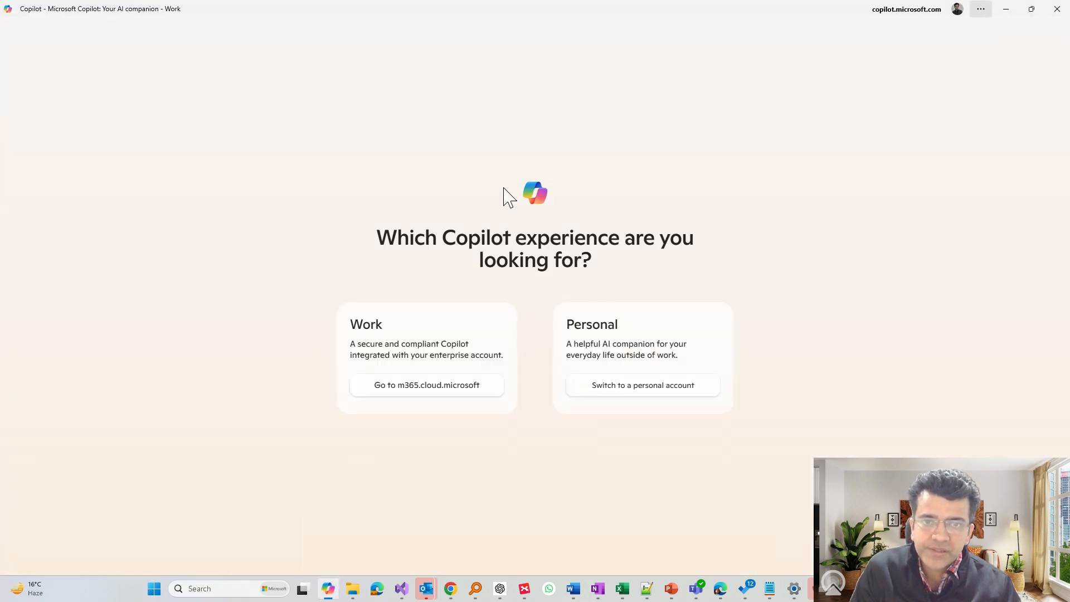
{"action": "left_click", "coordinate": [1007, 11]}
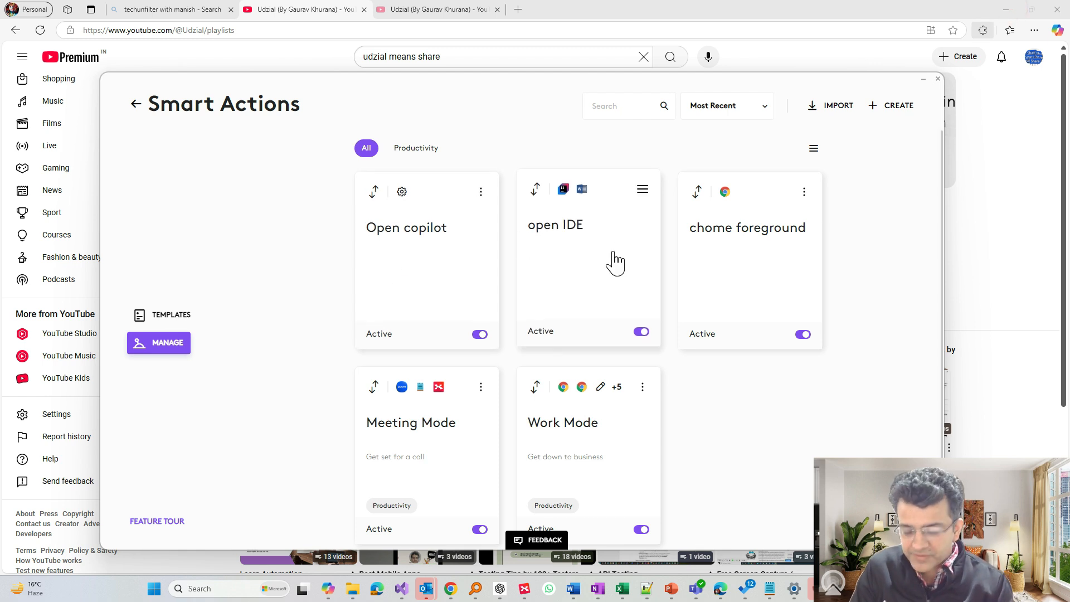
- Bring the Word document forward, return to Smart Actions, and open the details of the open IDE action
{"action": "key", "text": "alt+Tab"}
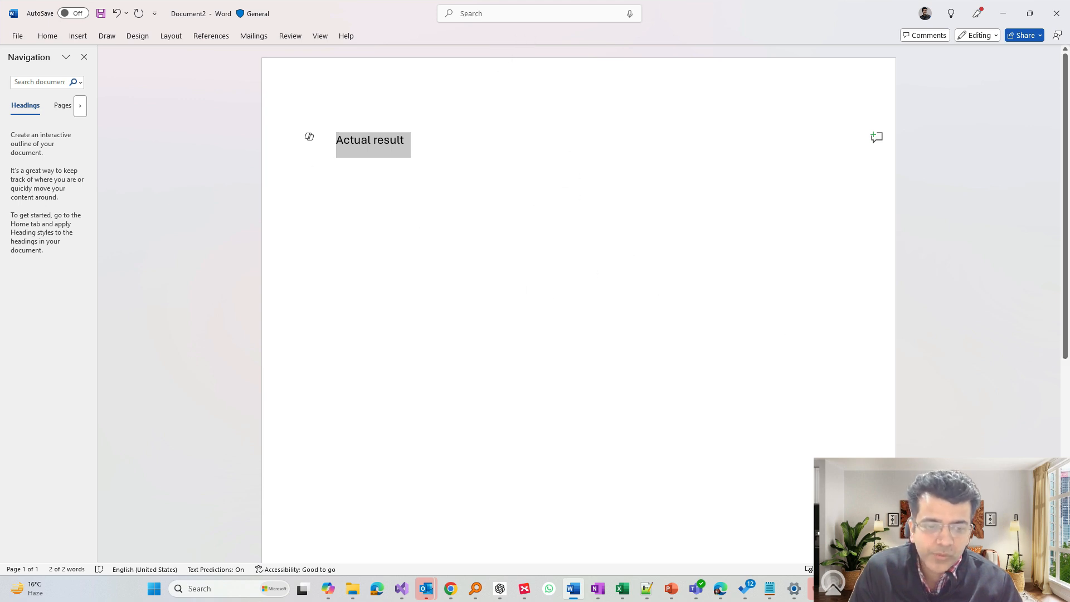
{"action": "key", "text": "alt+Tab"}
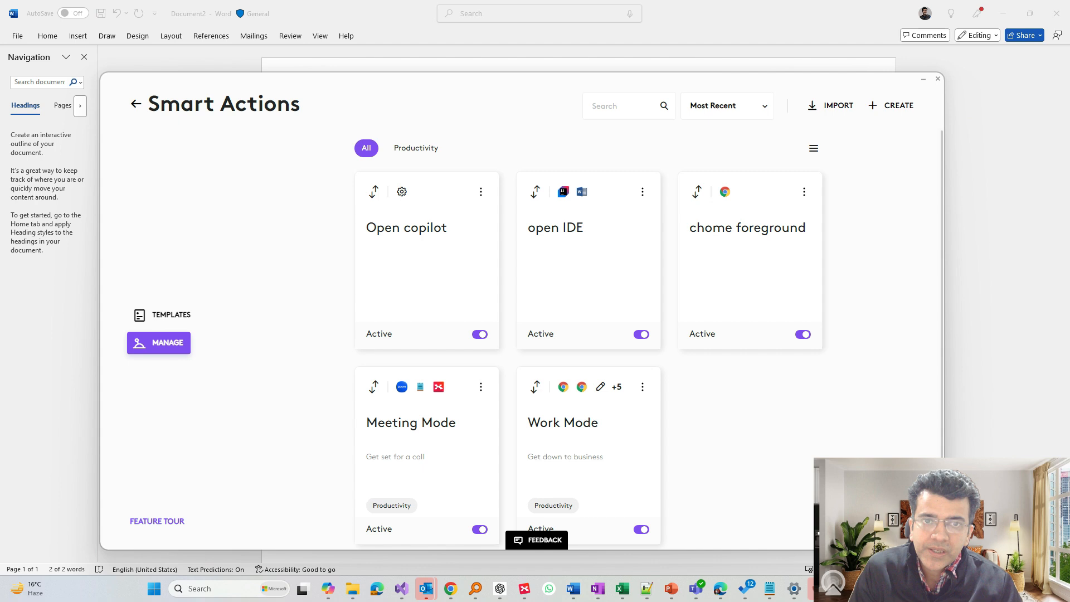
{"action": "left_click", "coordinate": [622, 202]}
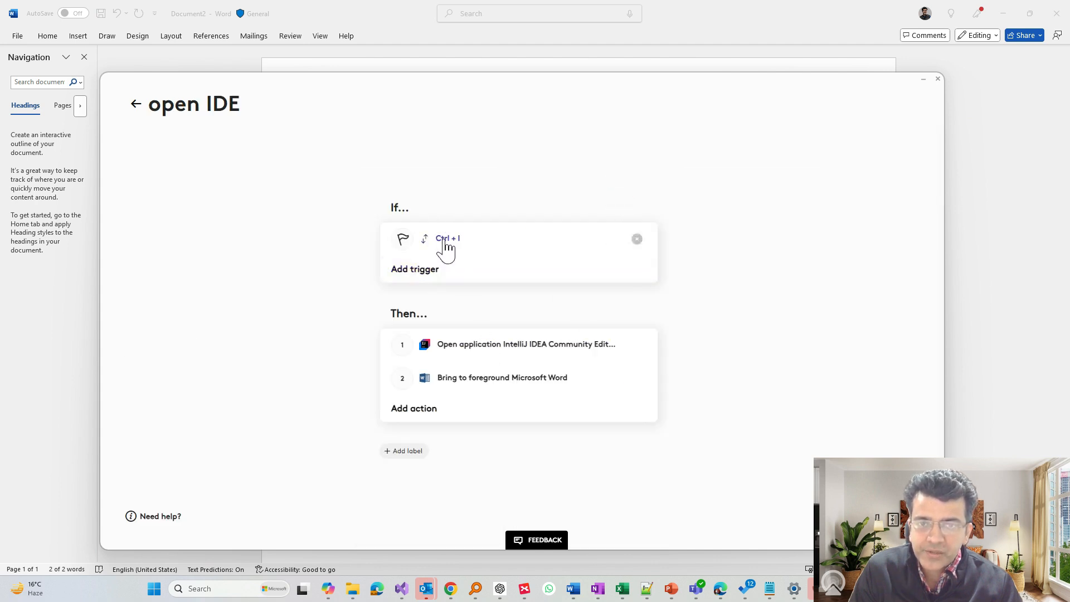
- Browse the Zoom application actions that can be added to open IDE, cancel without adding one, and return to Smart Actions
{"action": "left_click", "coordinate": [422, 411]}
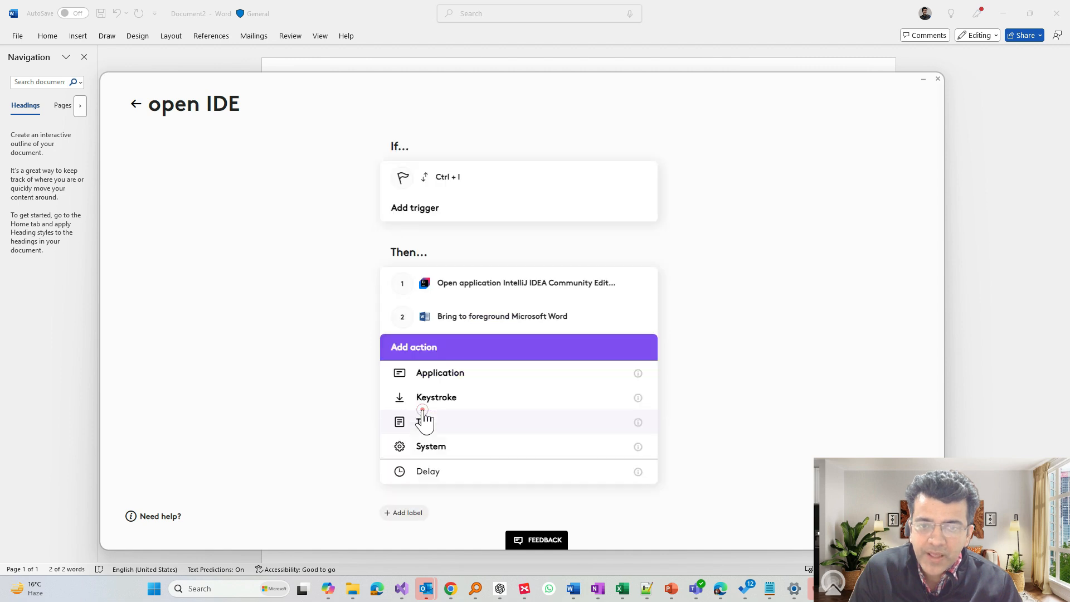
{"action": "left_click", "coordinate": [521, 373]}
{"action": "left_click", "coordinate": [549, 324]}
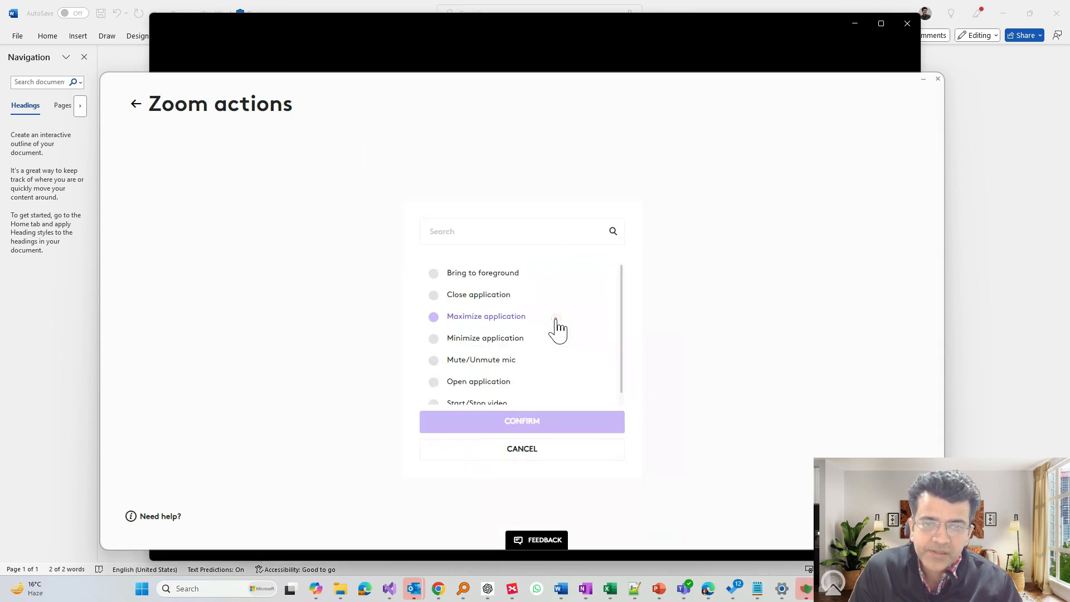
{"action": "scroll", "coordinate": [488, 330], "scroll_direction": "down", "scroll_amount": 1}
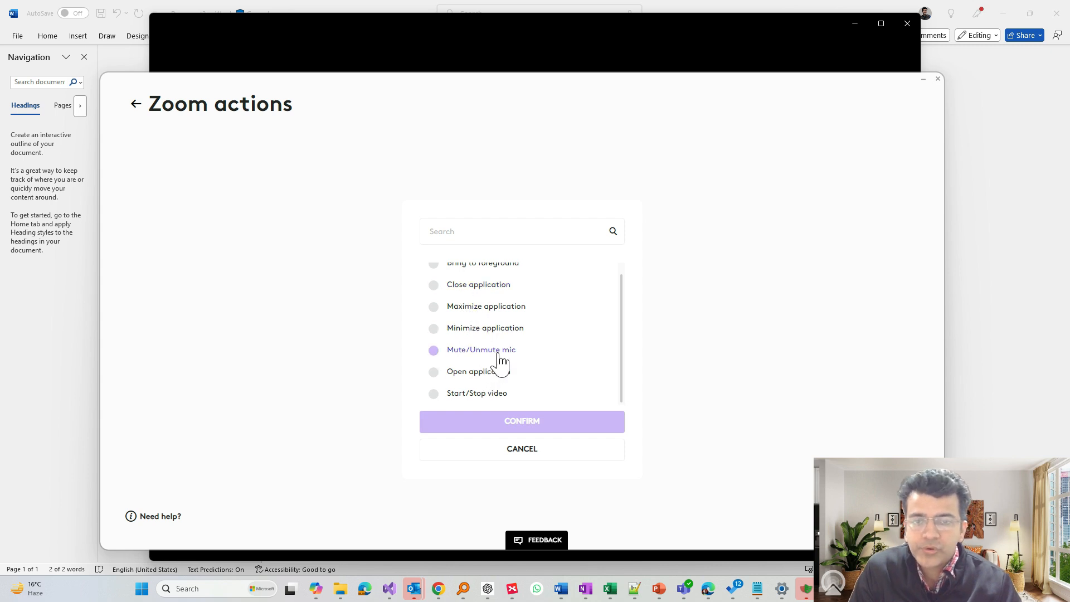
{"action": "left_click", "coordinate": [527, 449]}
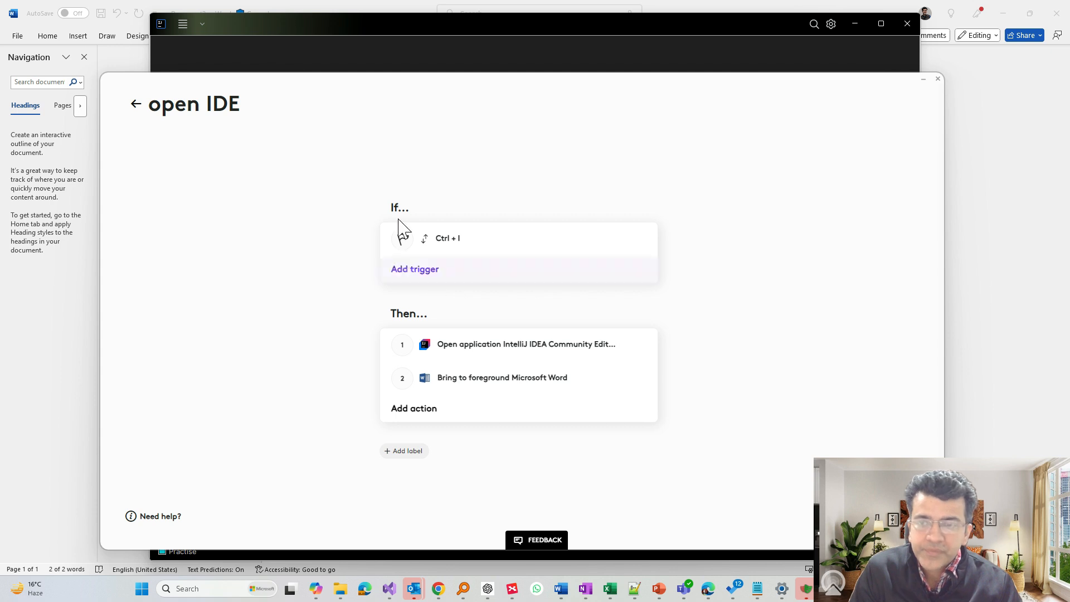
{"action": "left_click", "coordinate": [136, 104]}
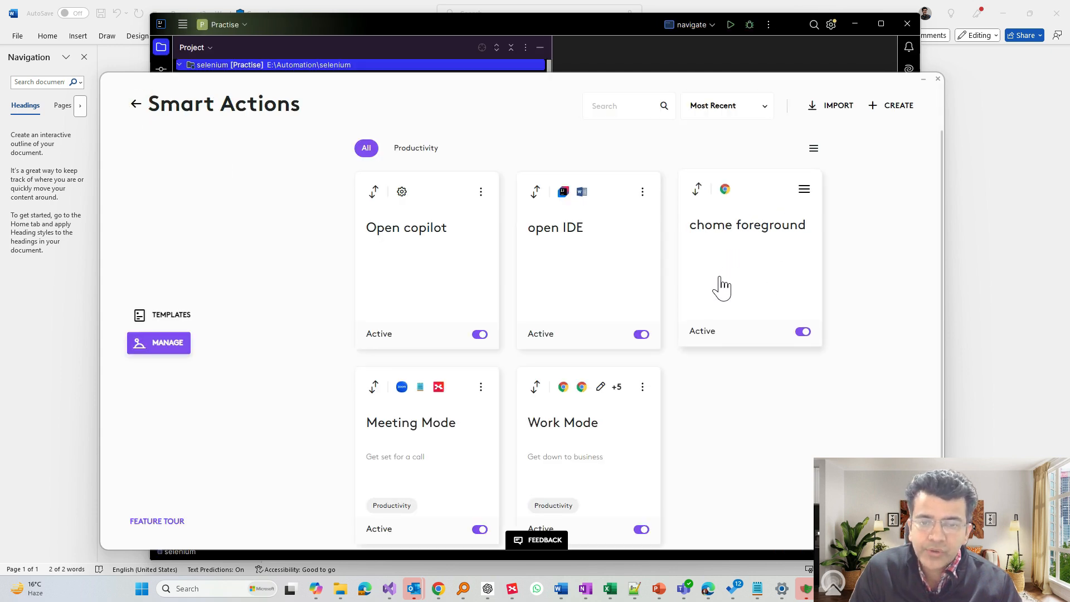
- Get the Meeting Mode smart action template and view its trigger types, with a brief switch to Chrome and back
{"action": "left_click", "coordinate": [162, 315]}
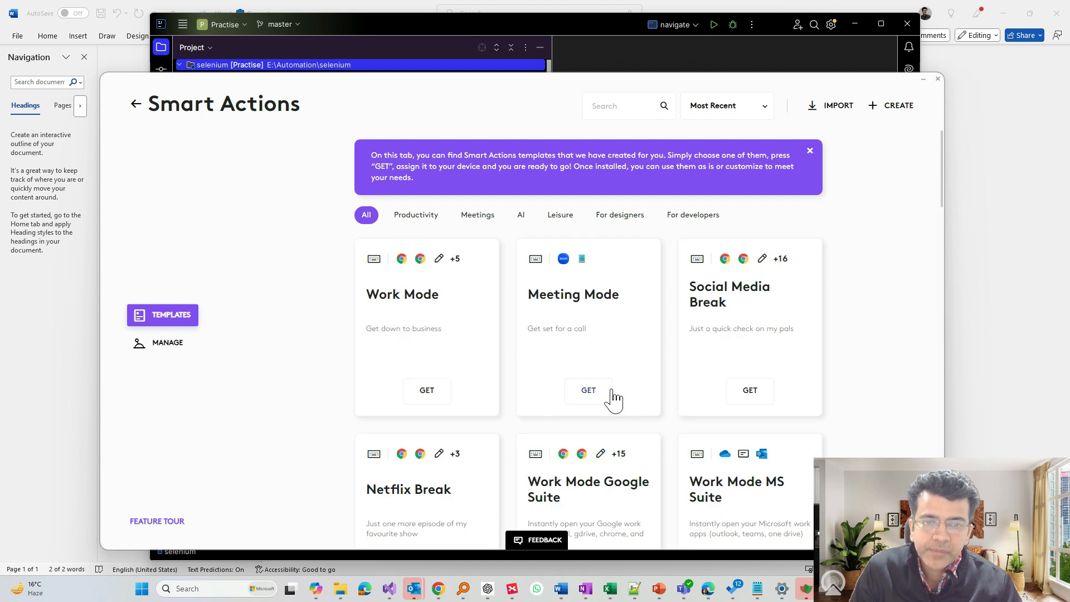
{"action": "left_click", "coordinate": [594, 390]}
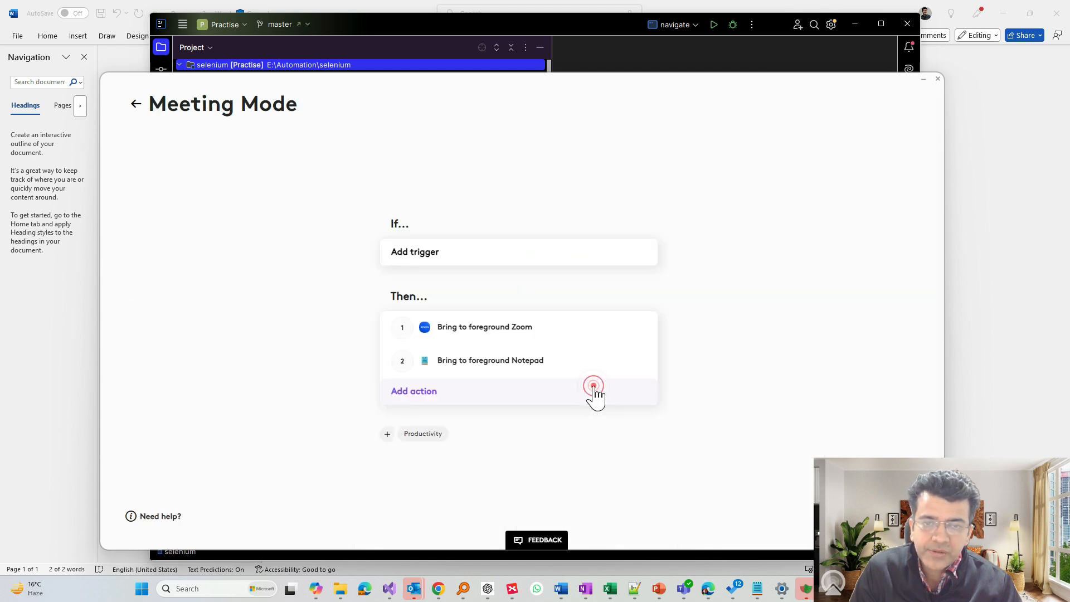
{"action": "left_click", "coordinate": [434, 267]}
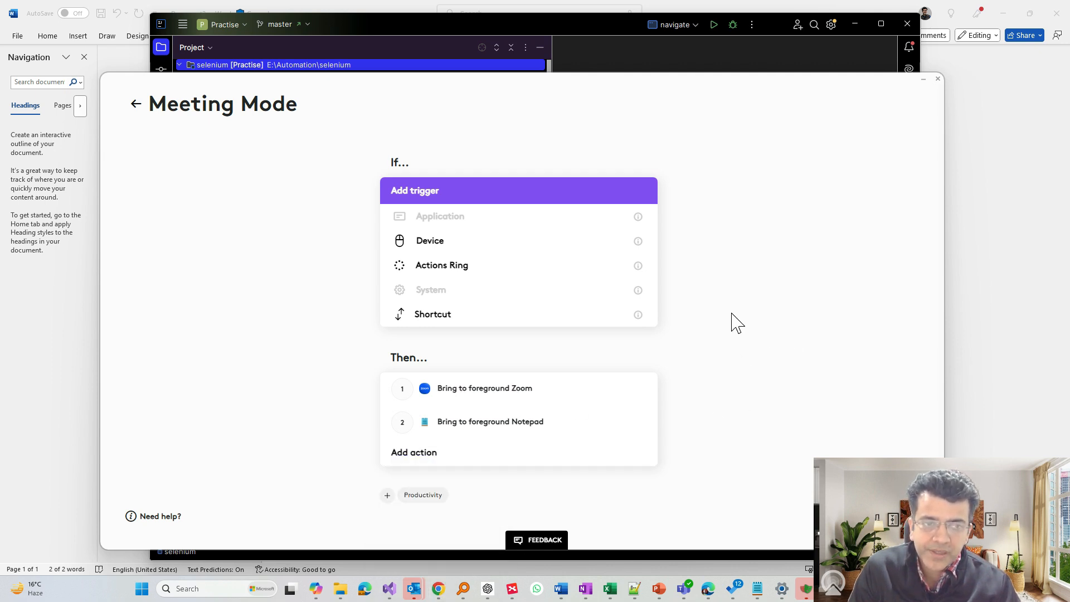
{"action": "key", "text": "alt+Tab"}
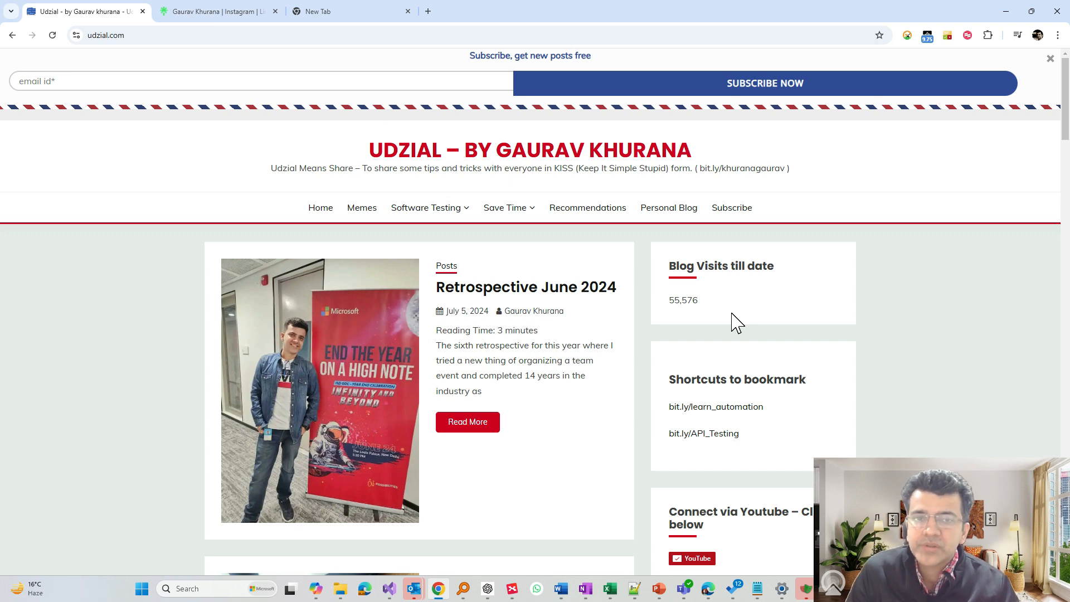
{"action": "key", "text": "alt+Tab"}
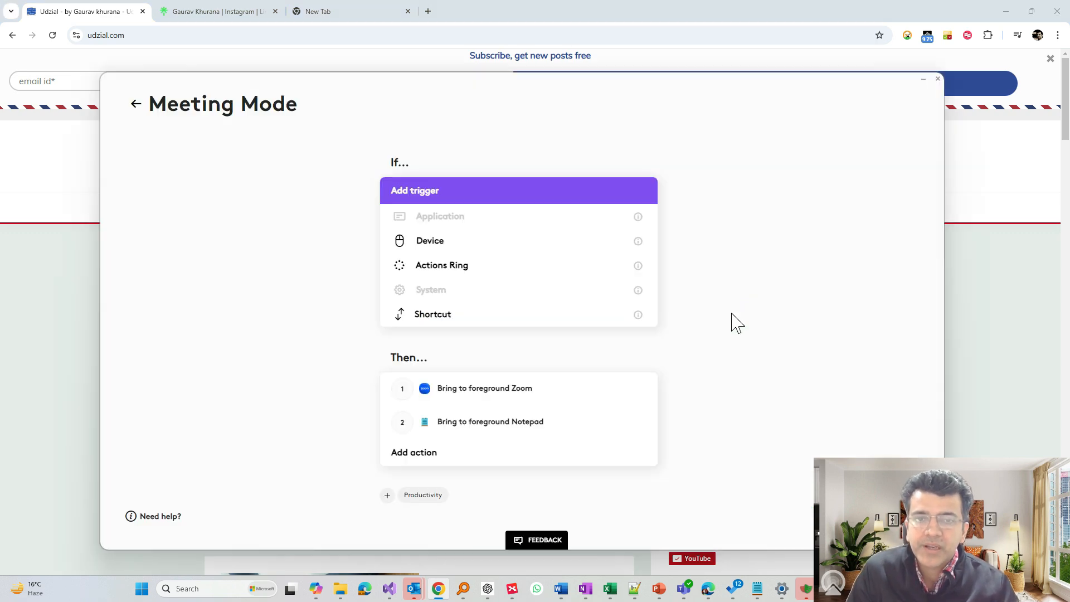
- Leave Meeting Mode without a trigger and browse the list of Smart Actions templates
{"action": "left_click", "coordinate": [136, 104]}
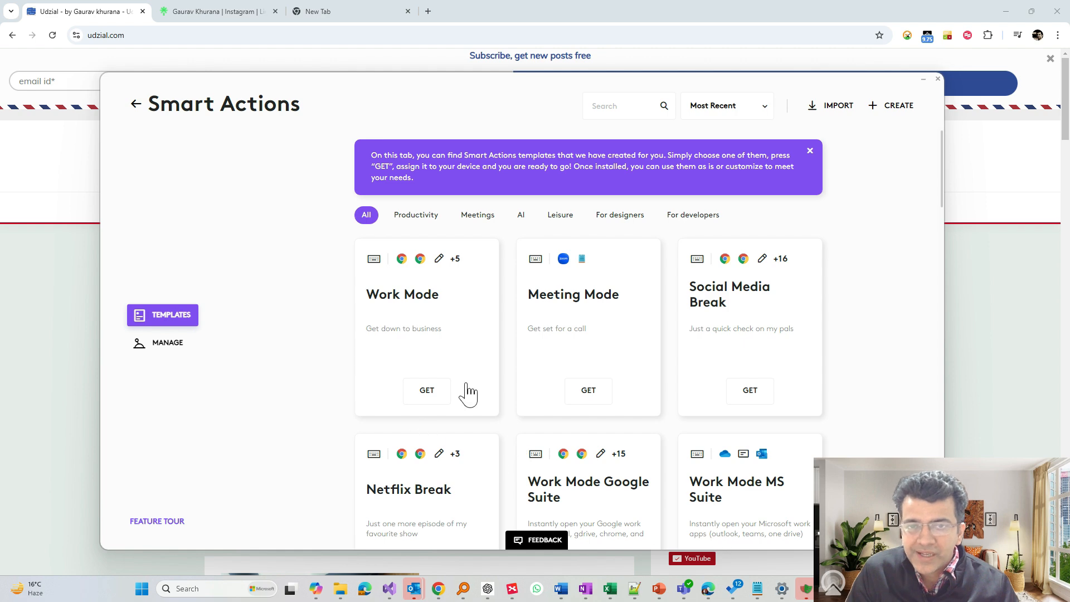
{"action": "scroll", "coordinate": [671, 377], "scroll_direction": "down", "scroll_amount": 5}
{"action": "scroll", "coordinate": [668, 453], "scroll_direction": "up", "scroll_amount": 5}
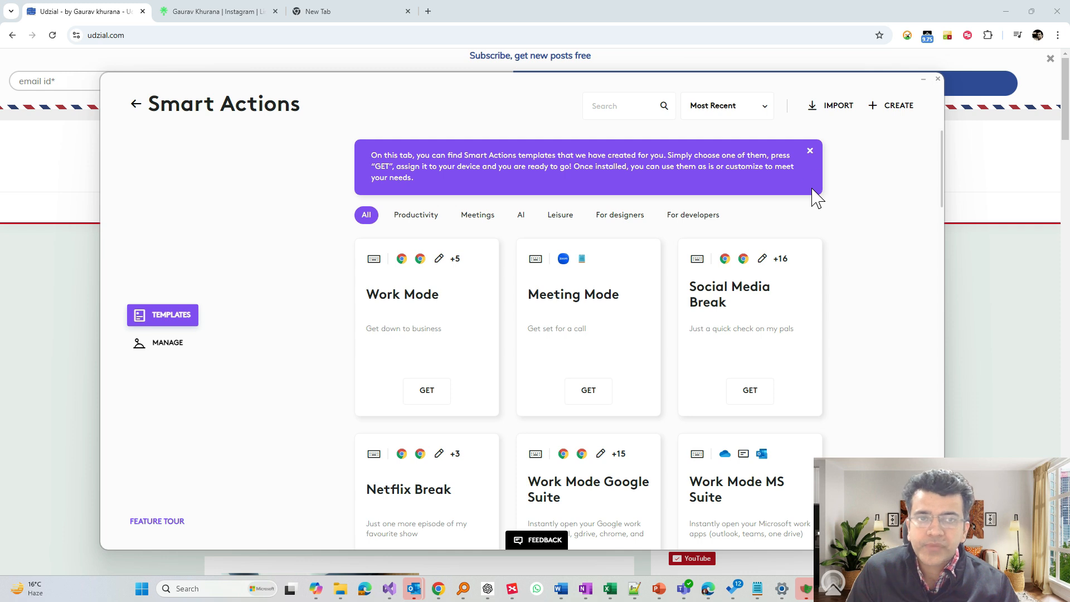
- Dismiss the templates notice and start a new Smart Action triggered by the keyboard shortcut Ctrl + D
{"action": "left_click", "coordinate": [809, 151]}
{"action": "left_click", "coordinate": [894, 106]}
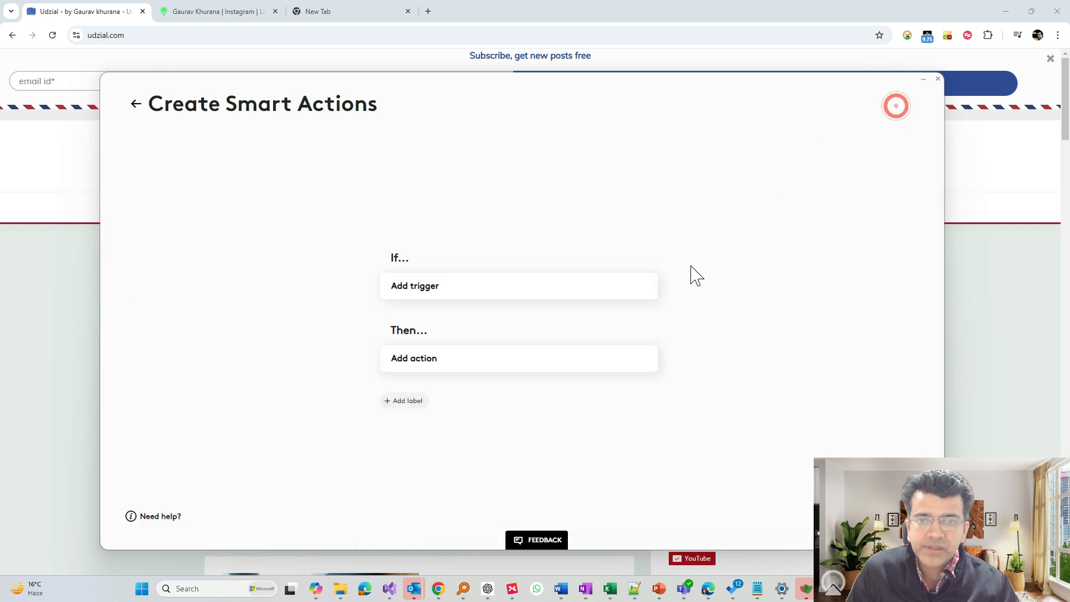
{"action": "left_click", "coordinate": [471, 295]}
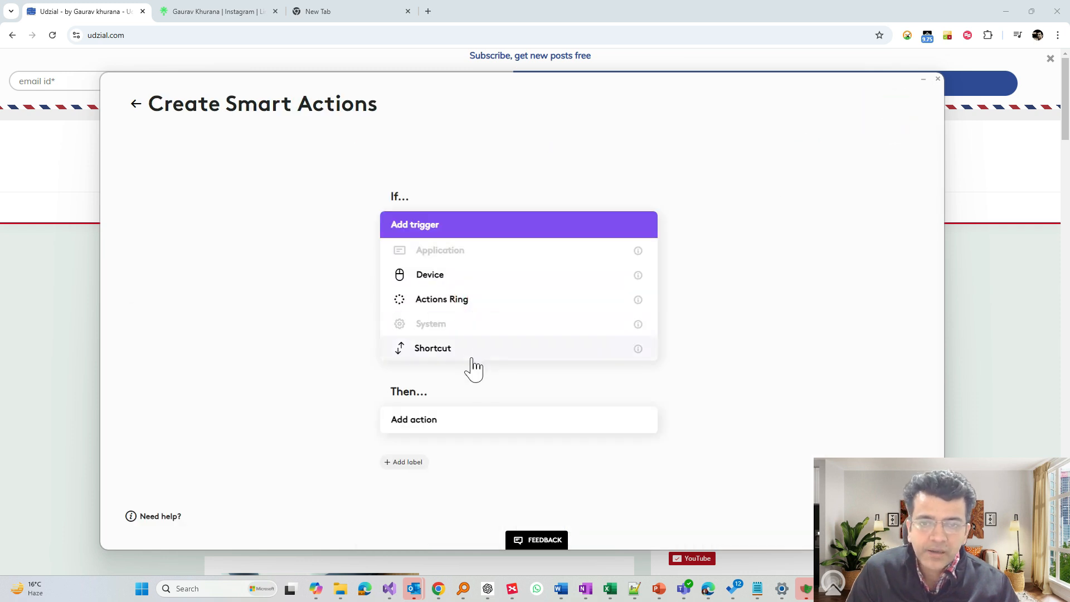
{"action": "left_click", "coordinate": [472, 357]}
{"action": "left_click", "coordinate": [485, 309]}
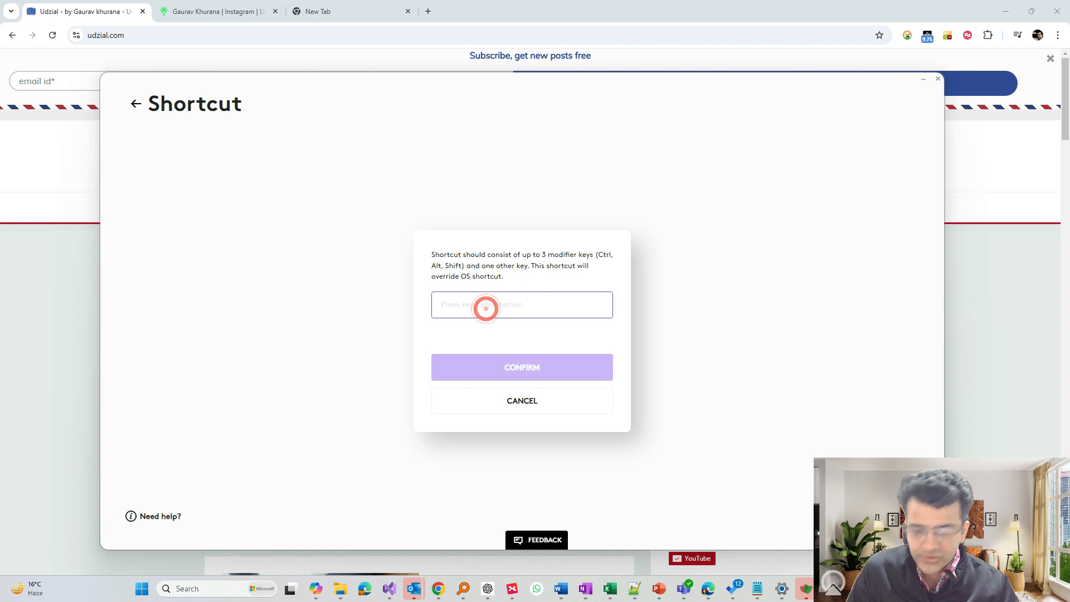
{"action": "key", "text": "ctrl"}
{"action": "key", "text": "ctrl+d"}
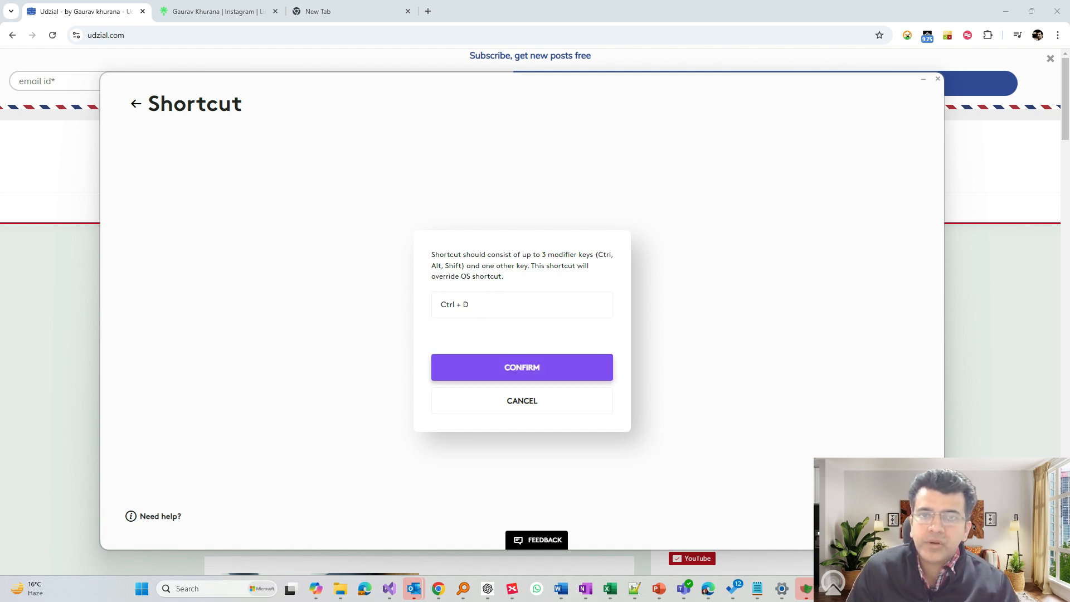
{"action": "left_click", "coordinate": [523, 374]}
- Add an application action to the new Smart Action that opens Docker Desktop Launcher
{"action": "left_click", "coordinate": [526, 376]}
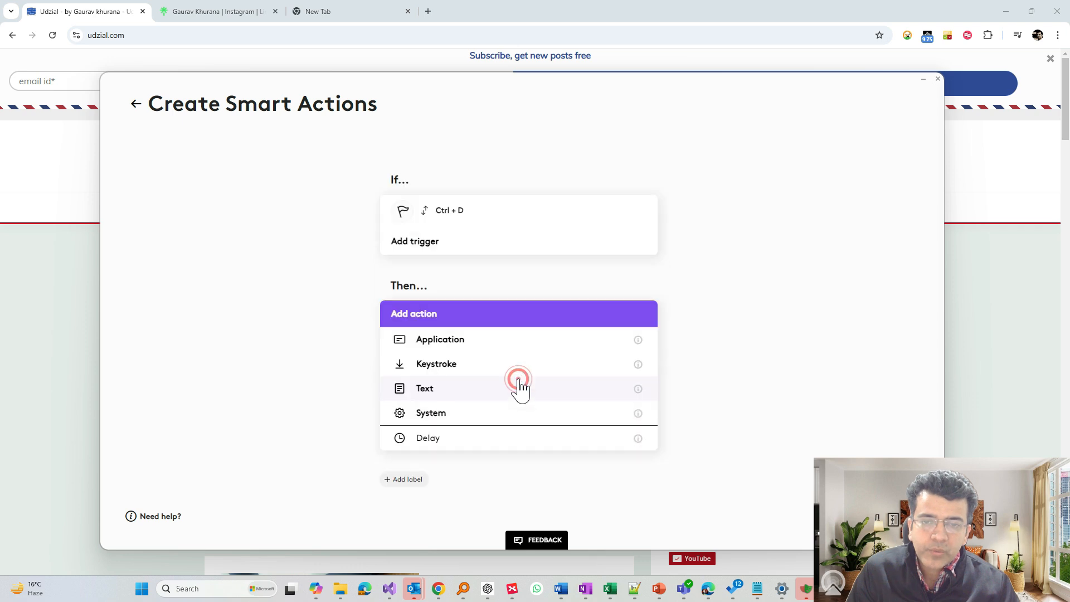
{"action": "left_click", "coordinate": [494, 352]}
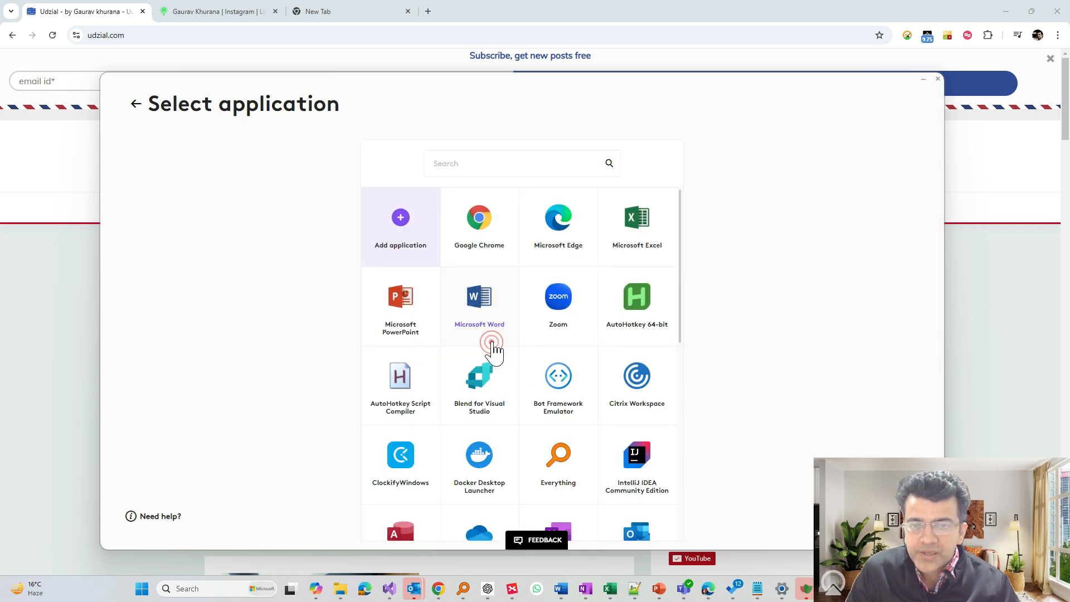
{"action": "scroll", "coordinate": [525, 378], "scroll_direction": "down", "scroll_amount": 4}
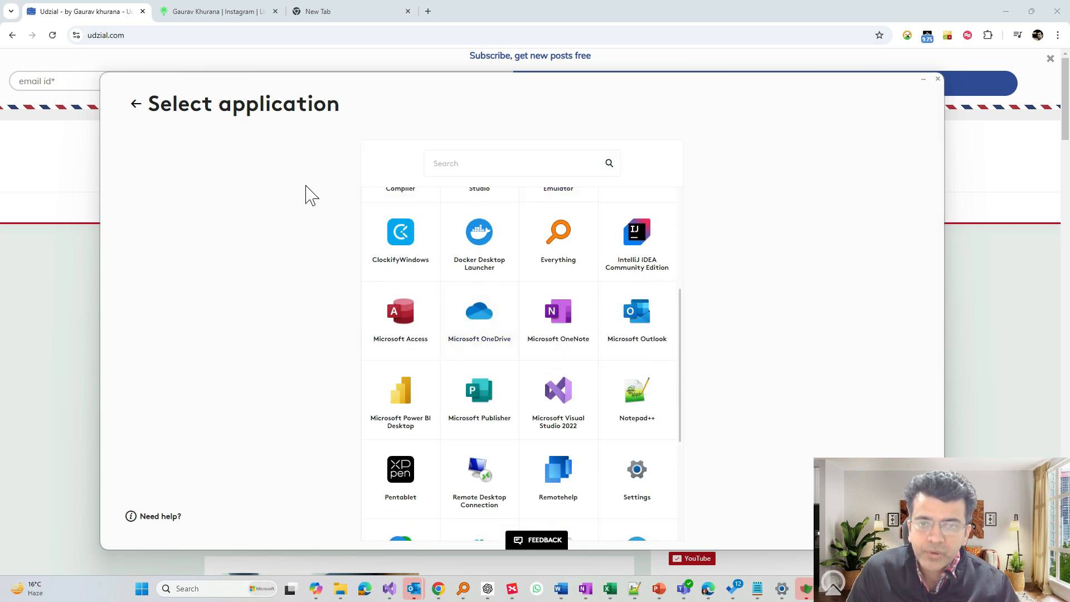
{"action": "left_click", "coordinate": [491, 268]}
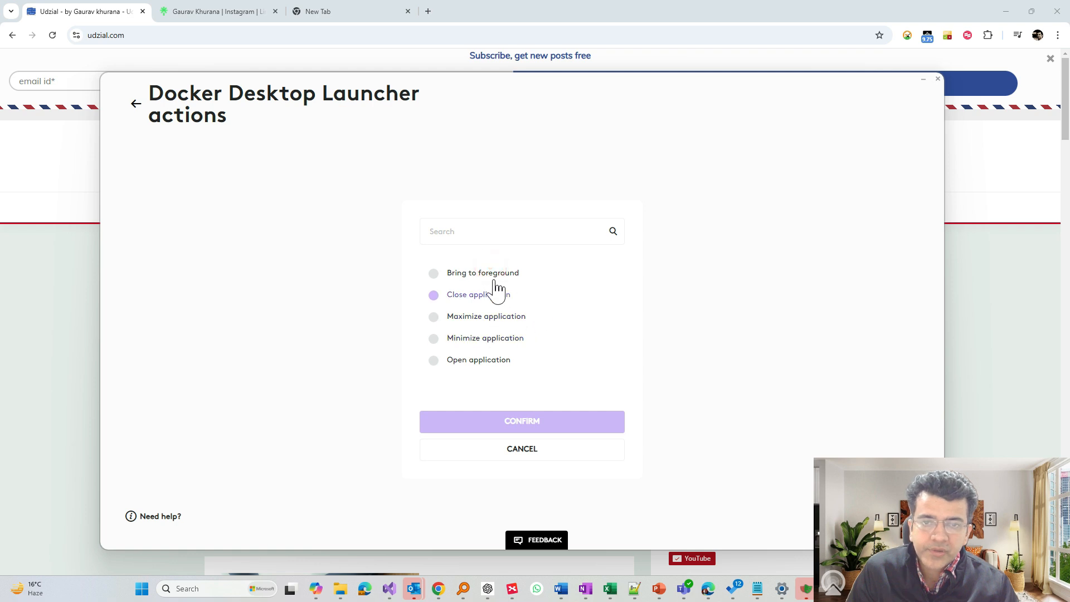
{"action": "left_click", "coordinate": [479, 363]}
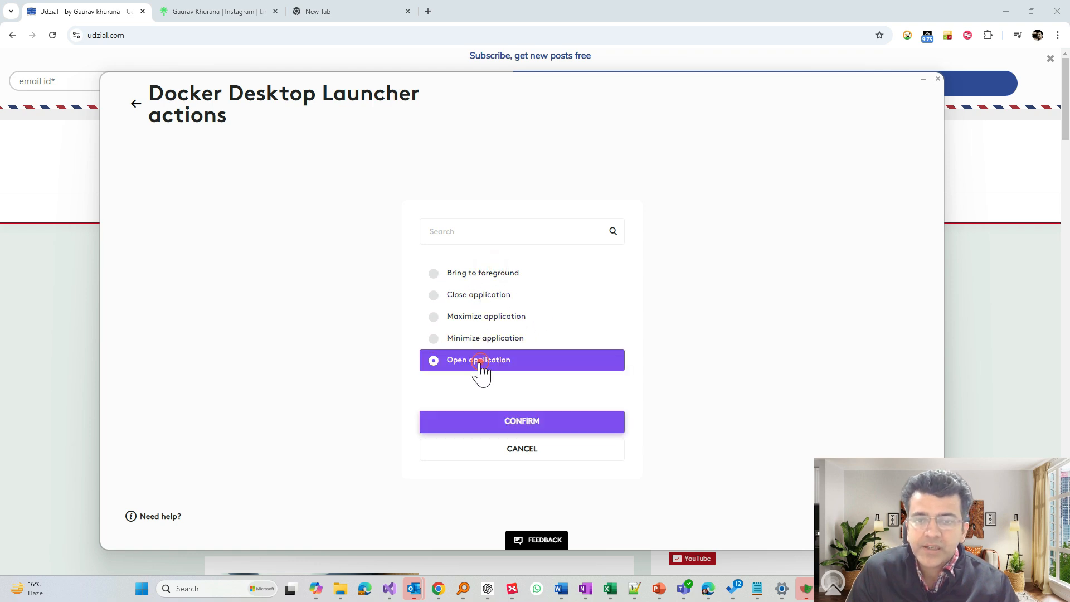
{"action": "left_click", "coordinate": [548, 432]}
- Add a keystroke action by recording Tab, a left click and Shift, keeping the fixed delay
{"action": "left_click", "coordinate": [424, 391]}
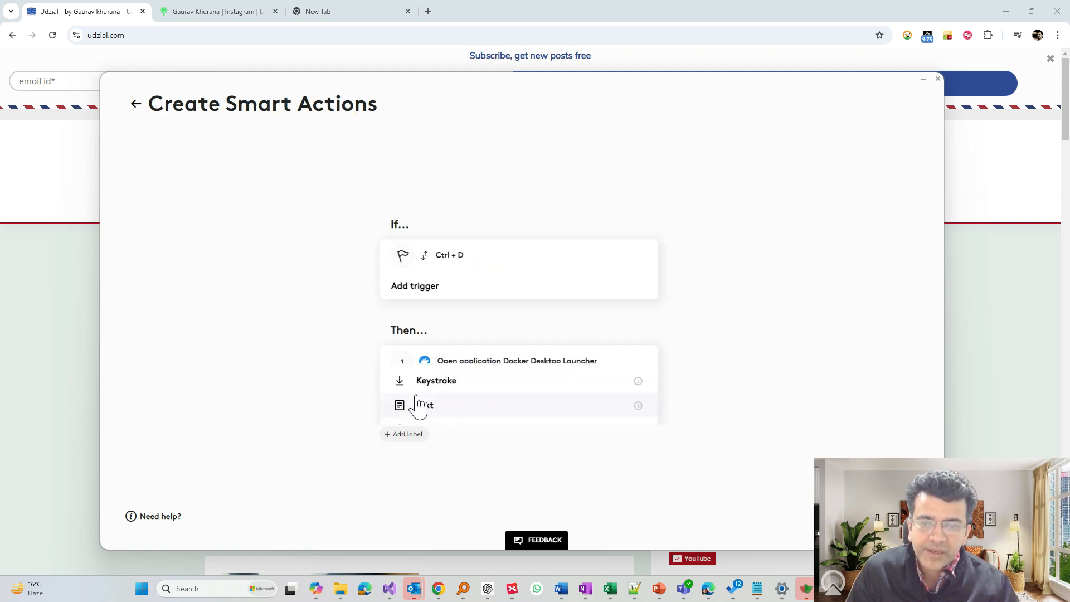
{"action": "left_click", "coordinate": [465, 385]}
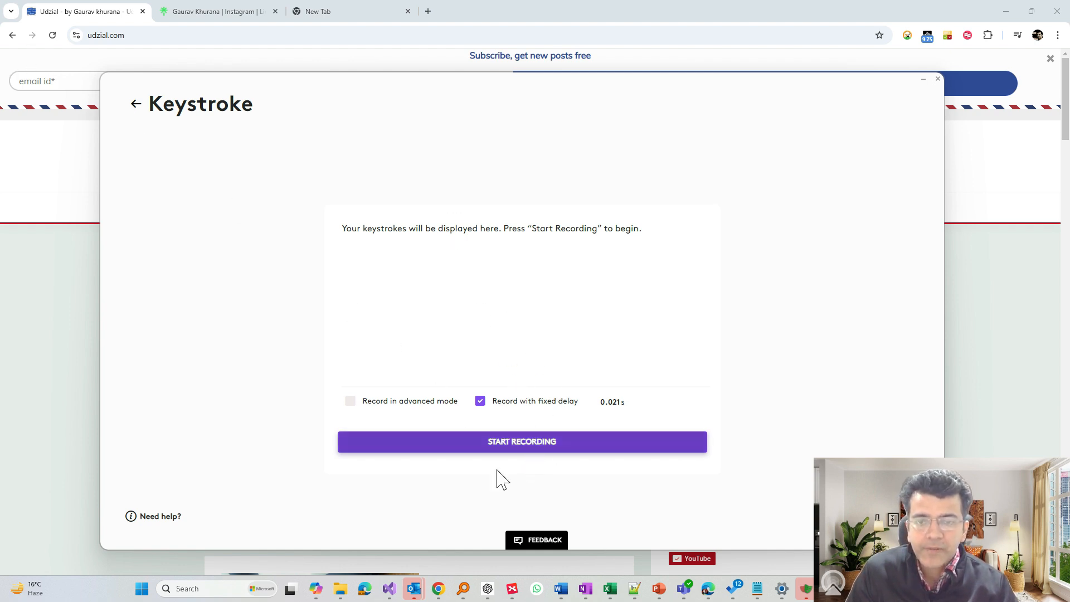
{"action": "left_click", "coordinate": [497, 443]}
{"action": "key", "text": "Tab"}
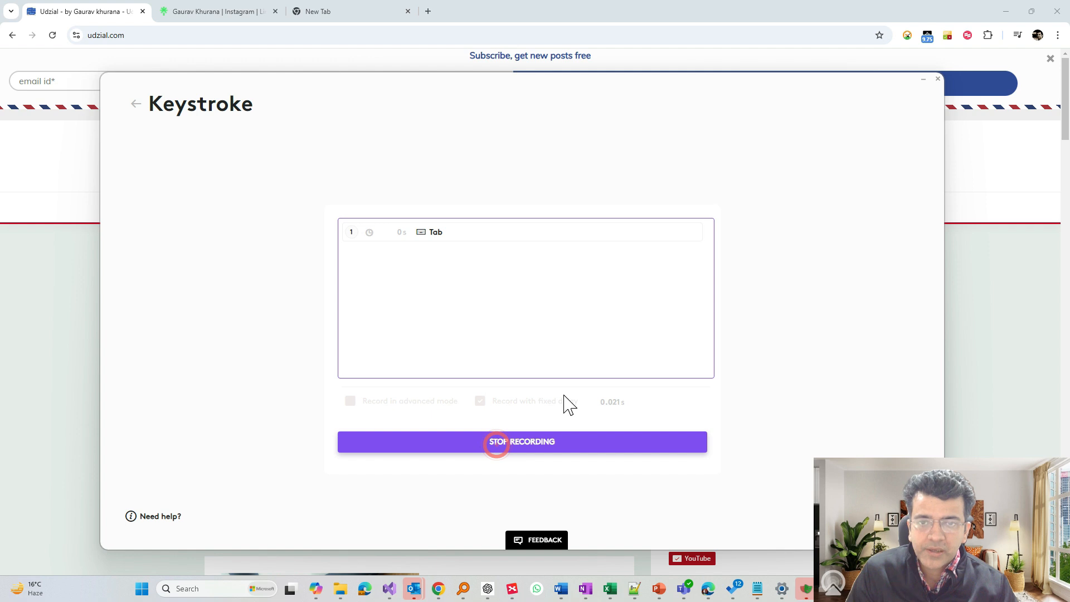
{"action": "left_click", "coordinate": [508, 326]}
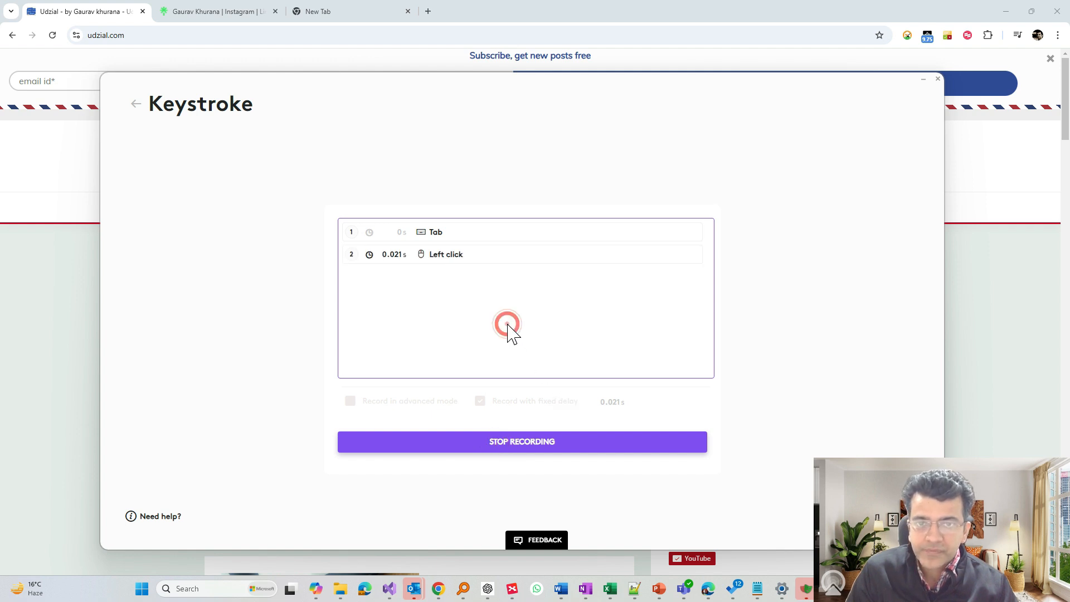
{"action": "key", "text": "shift"}
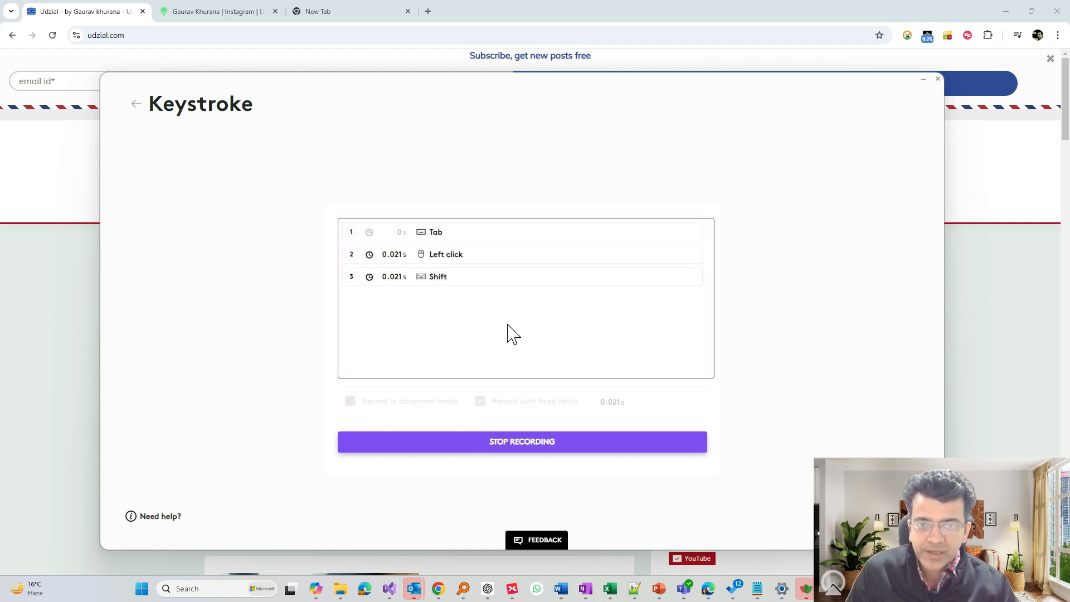
{"action": "left_click", "coordinate": [527, 443]}
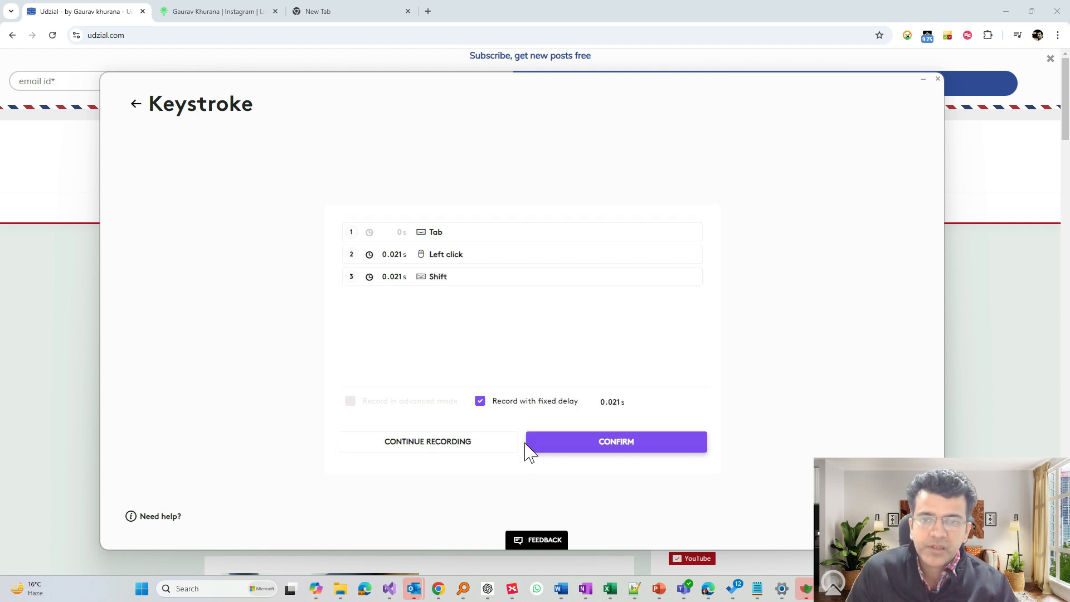
{"action": "left_click", "coordinate": [577, 442]}
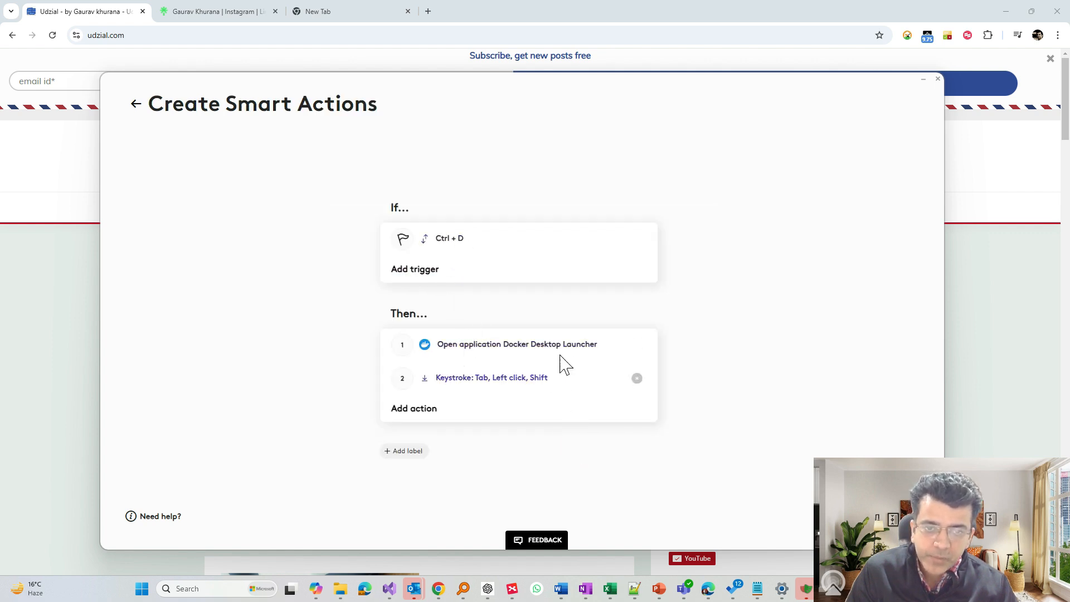
- Browse the system actions and add Mute/Unmute speaker as the third action
{"action": "left_click", "coordinate": [419, 410]}
{"action": "left_click", "coordinate": [507, 447]}
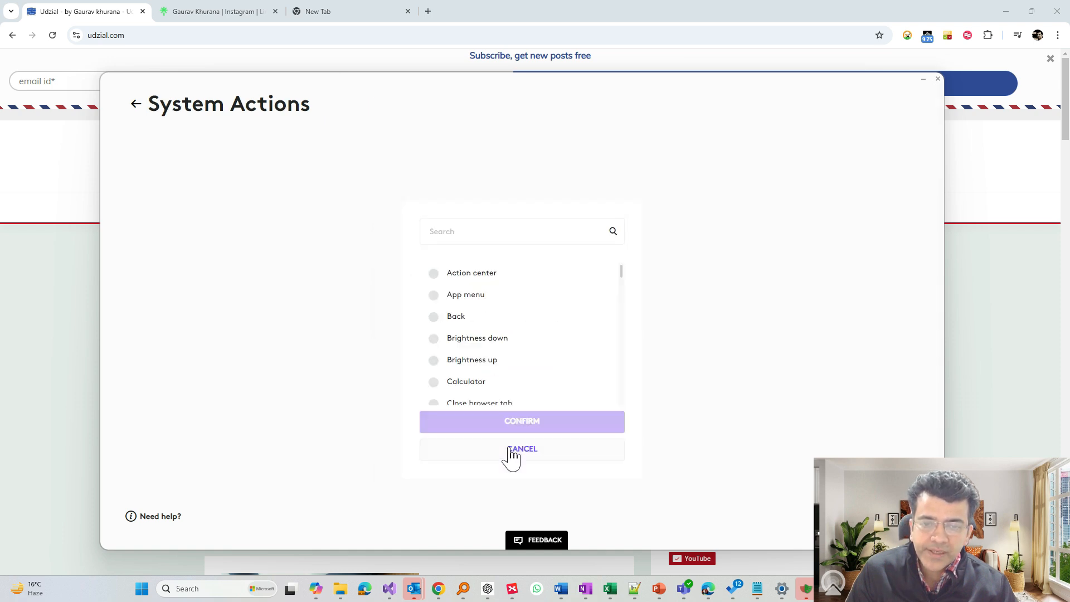
{"action": "scroll", "coordinate": [493, 329], "scroll_direction": "down", "scroll_amount": 4}
{"action": "scroll", "coordinate": [495, 342], "scroll_direction": "down", "scroll_amount": 3}
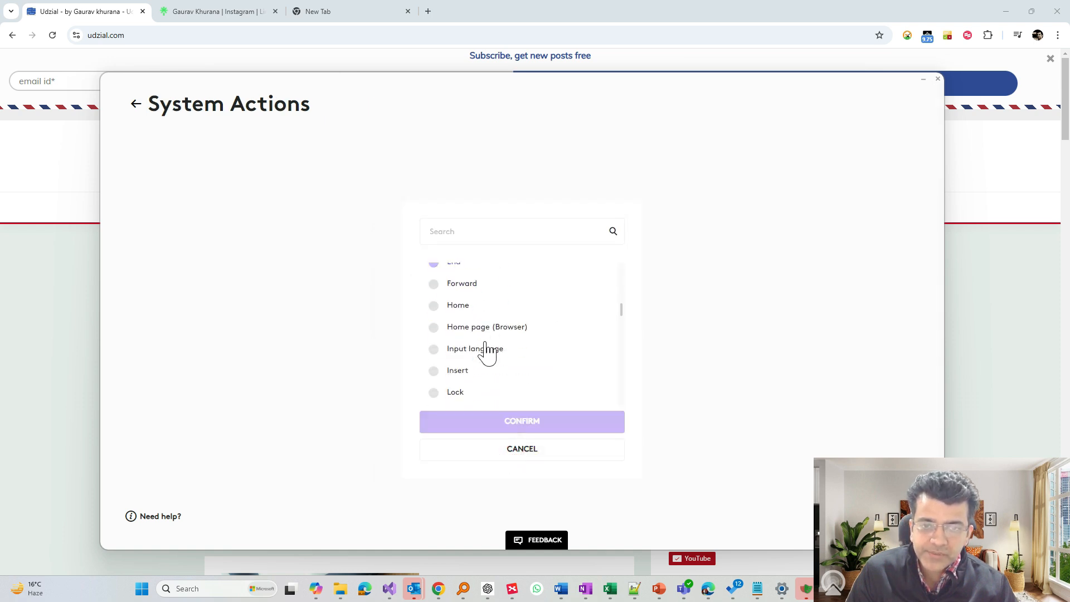
{"action": "left_click", "coordinate": [489, 397]}
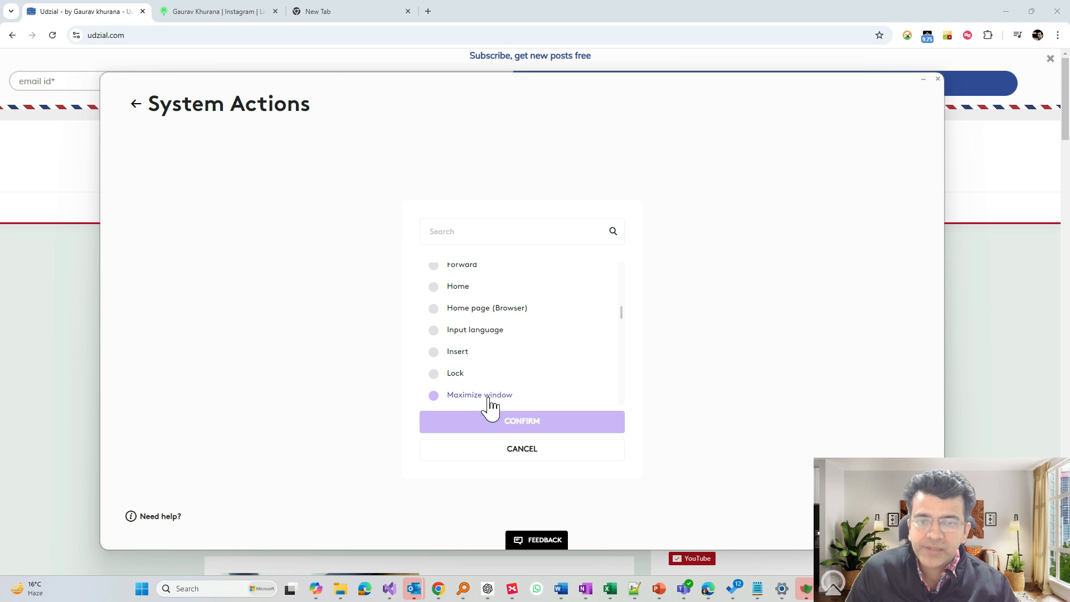
{"action": "left_click", "coordinate": [490, 397]}
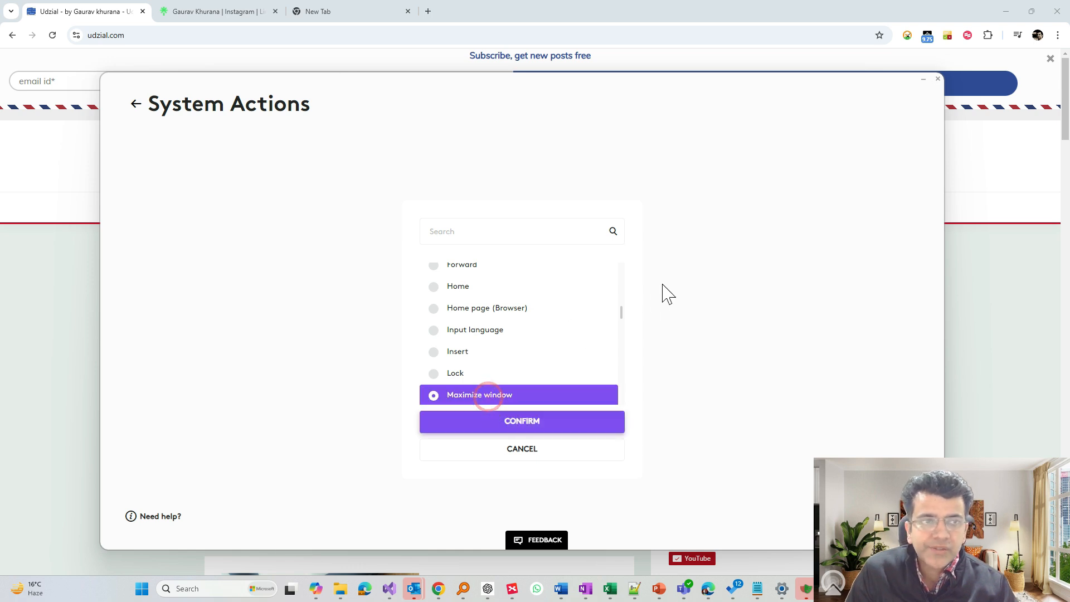
{"action": "scroll", "coordinate": [544, 337], "scroll_direction": "down", "scroll_amount": 1}
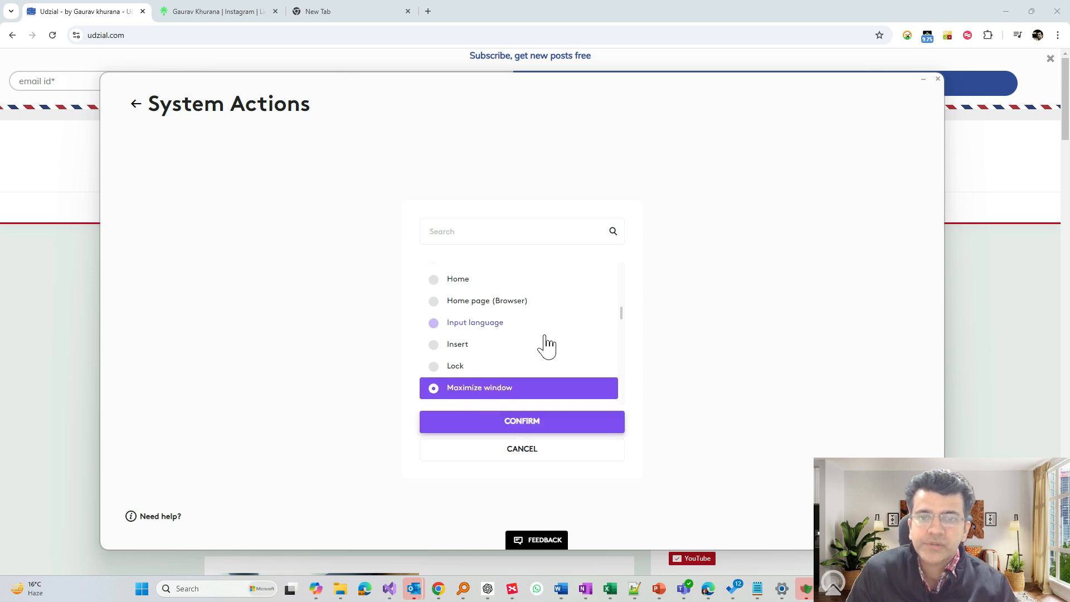
{"action": "scroll", "coordinate": [544, 347], "scroll_direction": "down", "scroll_amount": 1}
{"action": "left_click", "coordinate": [508, 333]}
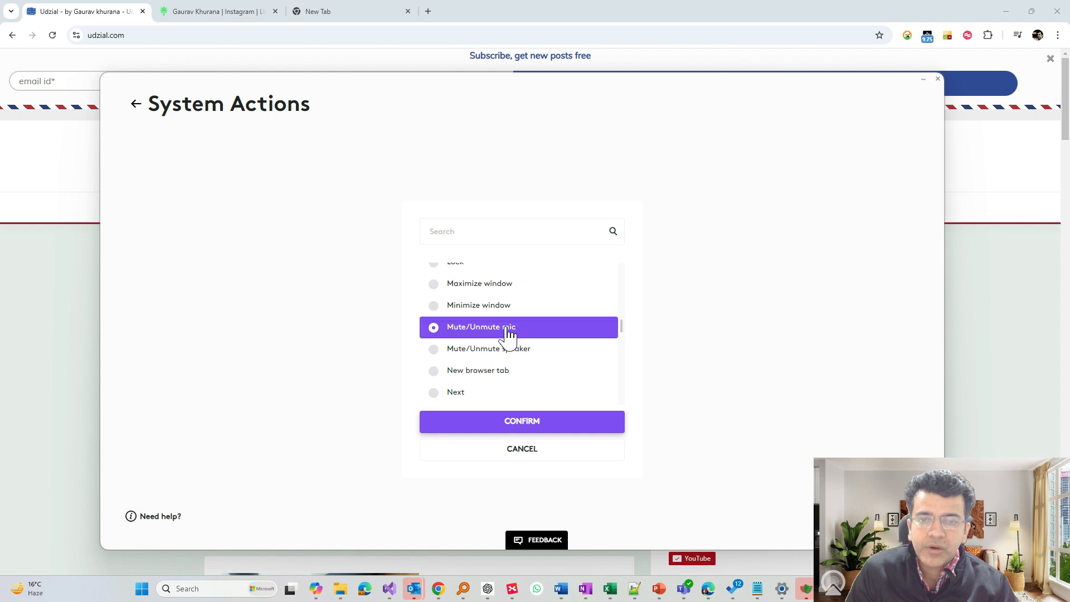
{"action": "left_click", "coordinate": [515, 350]}
{"action": "scroll", "coordinate": [520, 360], "scroll_direction": "down", "scroll_amount": 1}
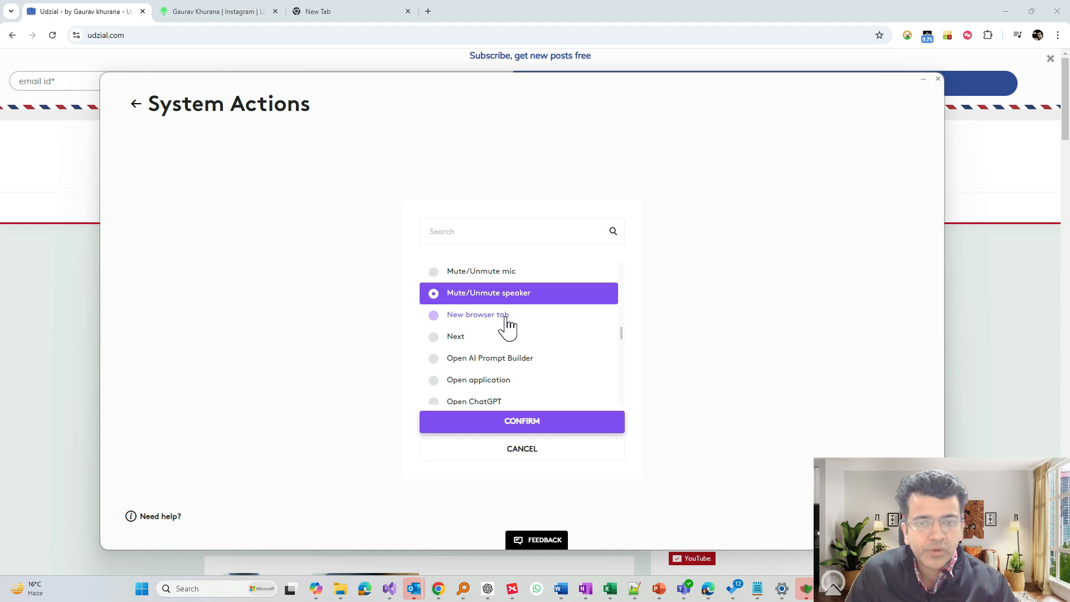
{"action": "left_click", "coordinate": [541, 421]}
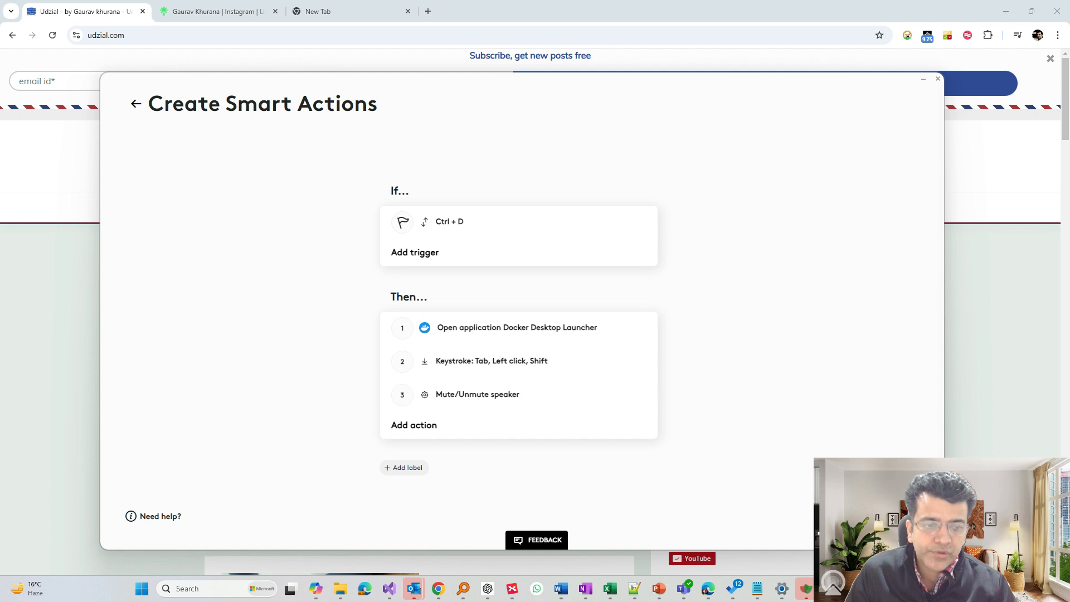
- Cancel naming the Smart Action, leave the editor and save the changes without a name
{"action": "left_click", "coordinate": [886, 516]}
{"action": "left_click", "coordinate": [487, 286]}
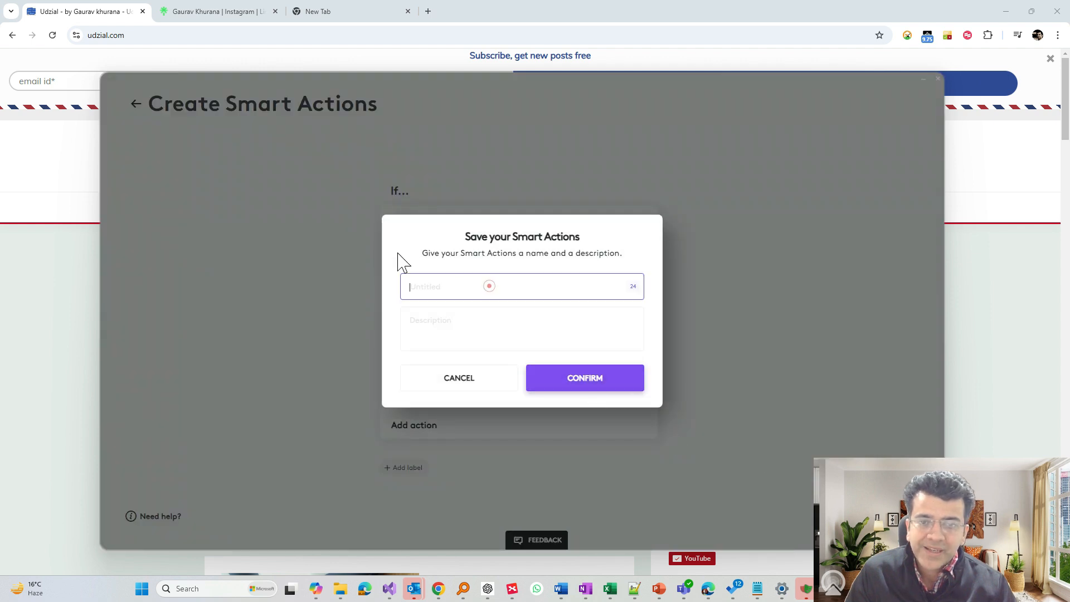
{"action": "left_click", "coordinate": [473, 377]}
{"action": "left_click", "coordinate": [137, 104]}
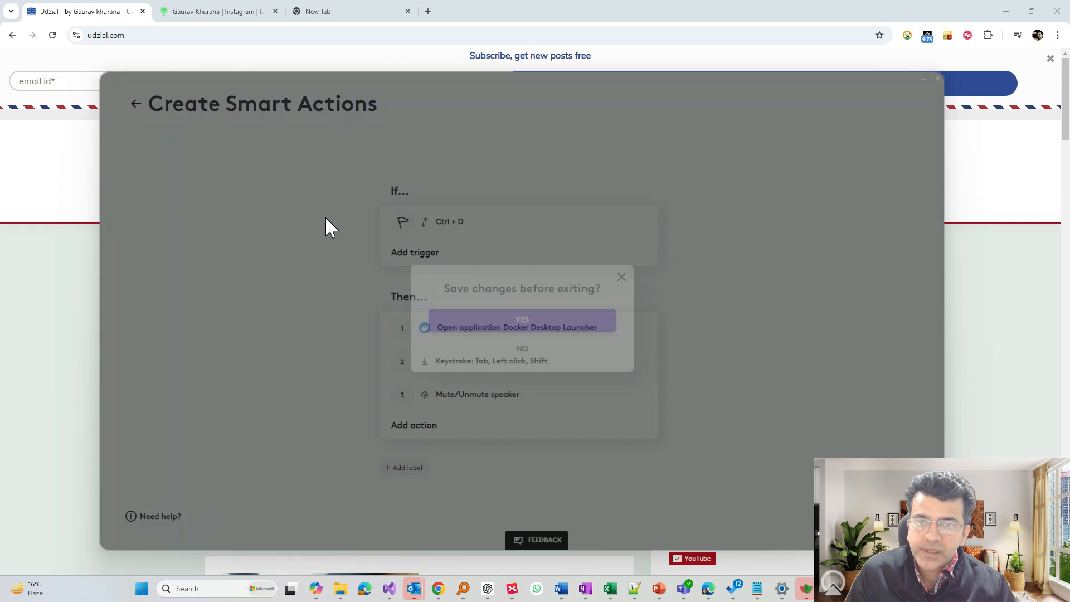
{"action": "left_click", "coordinate": [522, 316]}
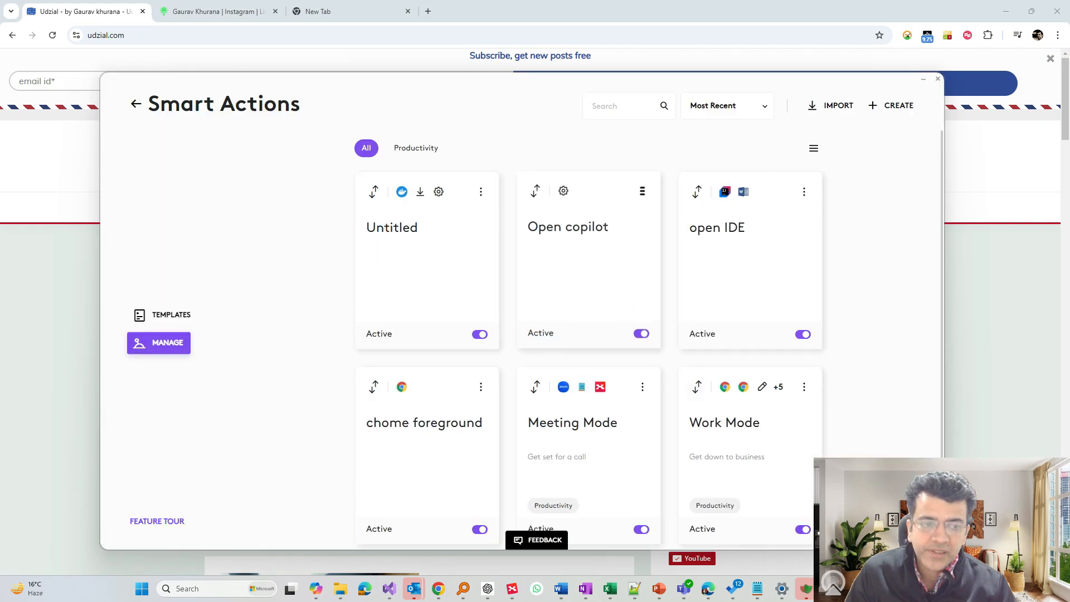
- Switch to the IDE window showing the selenium project and exit the IDE
{"action": "left_click", "coordinate": [856, 589]}
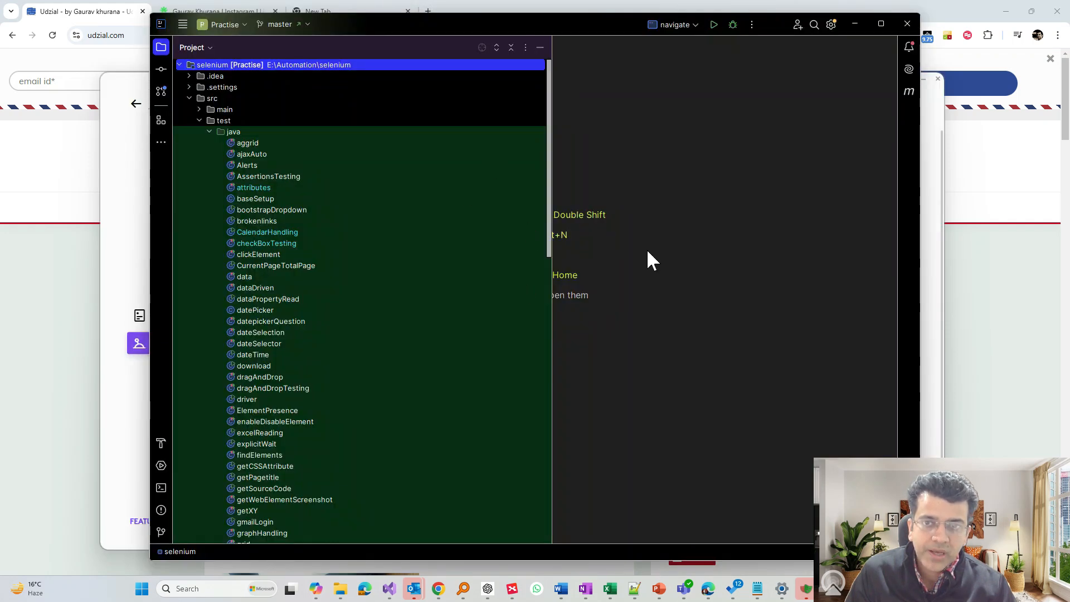
{"action": "left_click", "coordinate": [896, 21]}
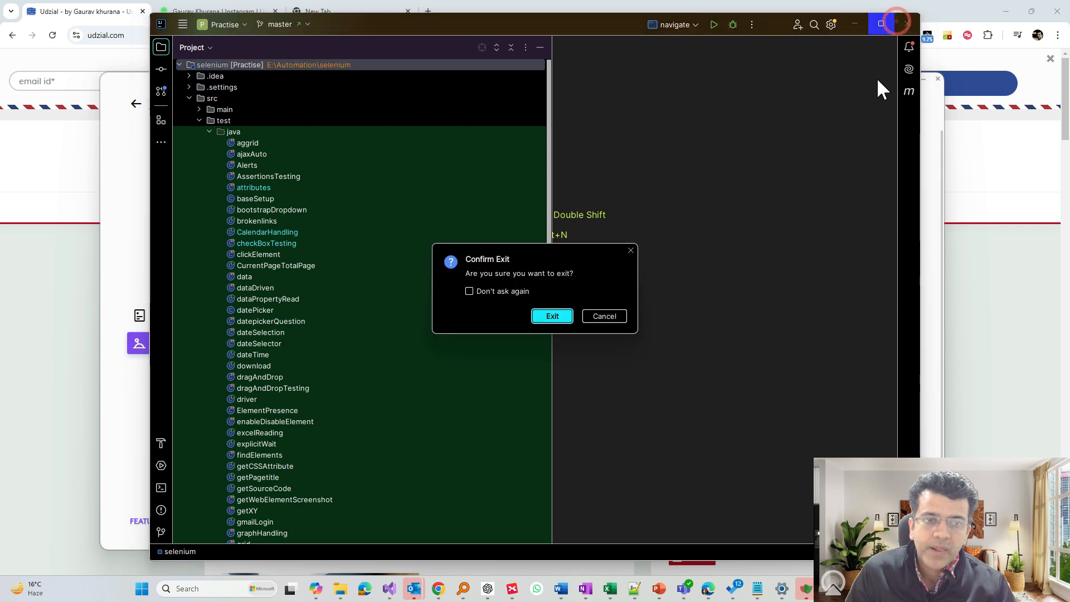
{"action": "left_click", "coordinate": [556, 316]}
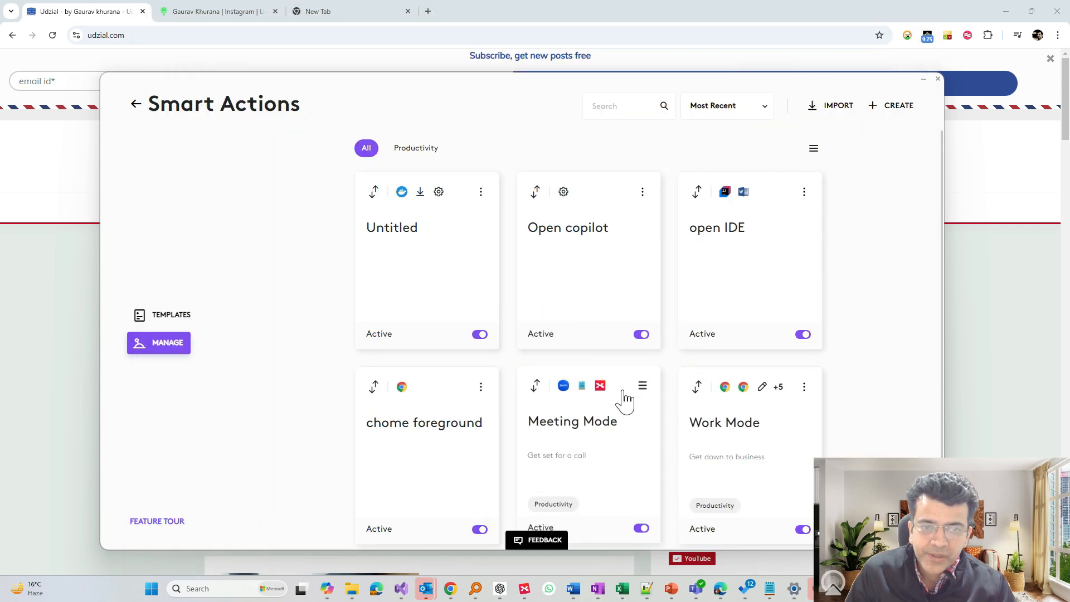
- Look over the saved Smart Actions, and show how to reach them again from the devices home page
{"action": "scroll", "coordinate": [622, 392], "scroll_direction": "down", "scroll_amount": 1}
{"action": "scroll", "coordinate": [623, 392], "scroll_direction": "up", "scroll_amount": 1}
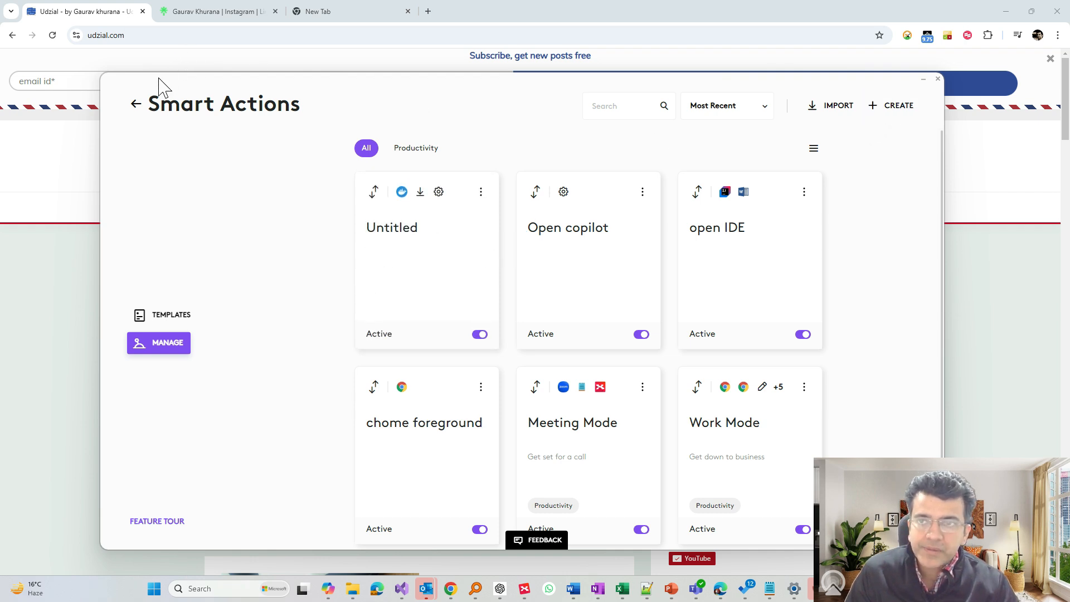
{"action": "left_click", "coordinate": [137, 105]}
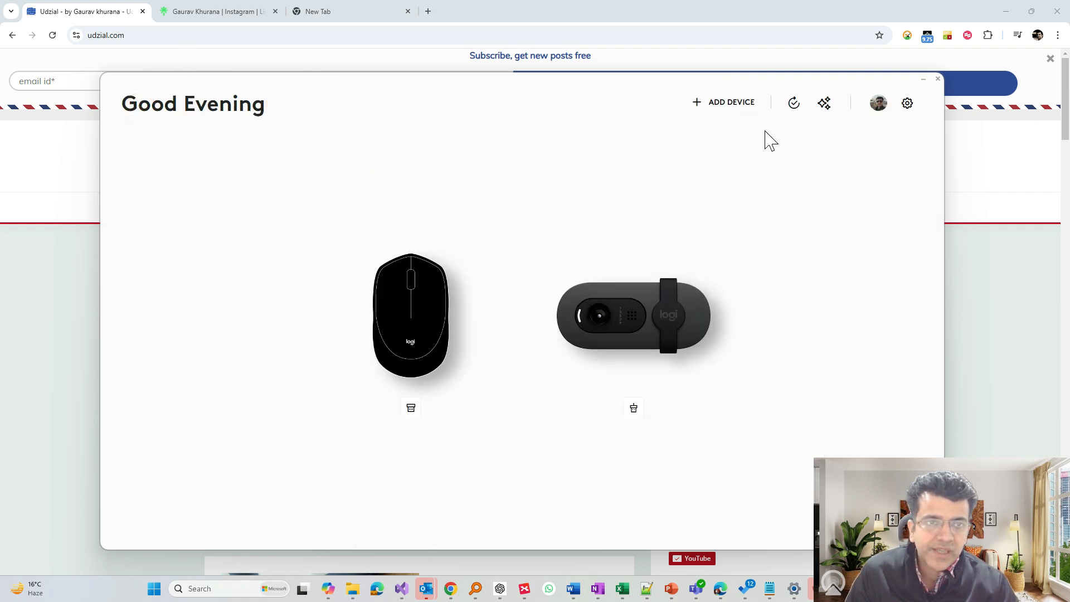
{"action": "left_click", "coordinate": [794, 105]}
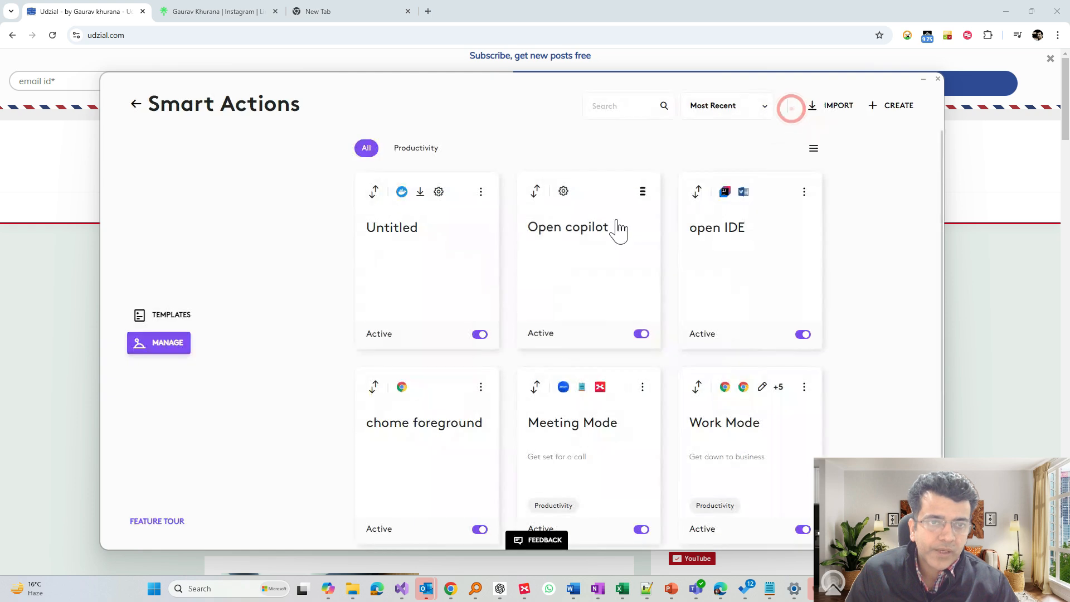
{"action": "left_click", "coordinate": [137, 105]}
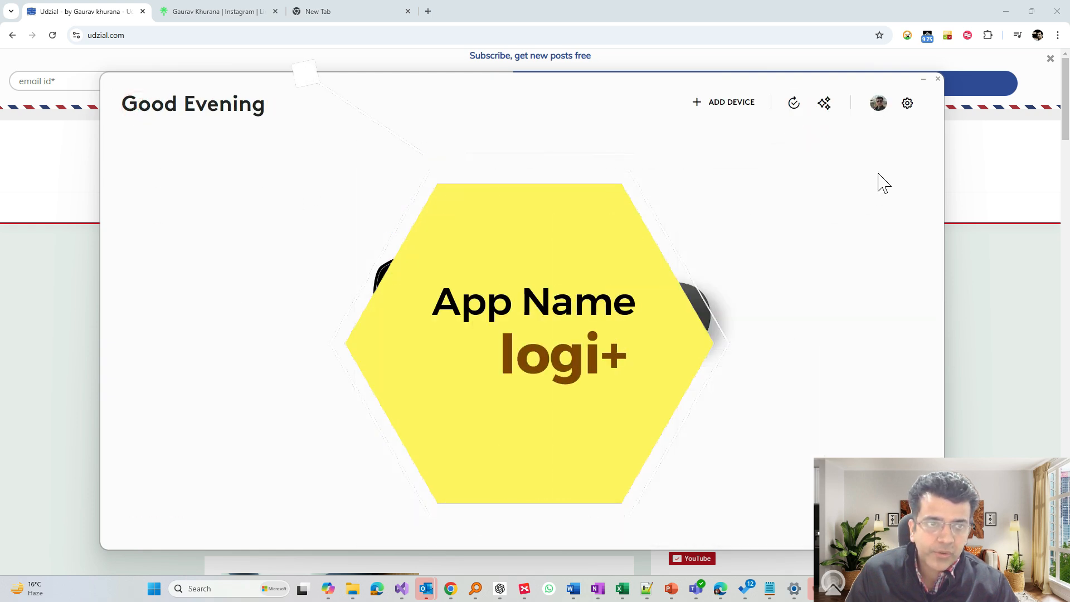
- Open the application settings and review the options down to the notification and early access sections
{"action": "left_click", "coordinate": [908, 104]}
{"action": "scroll", "coordinate": [911, 108], "scroll_direction": "down", "scroll_amount": 5}
{"action": "scroll", "coordinate": [625, 335], "scroll_direction": "down", "scroll_amount": 10}
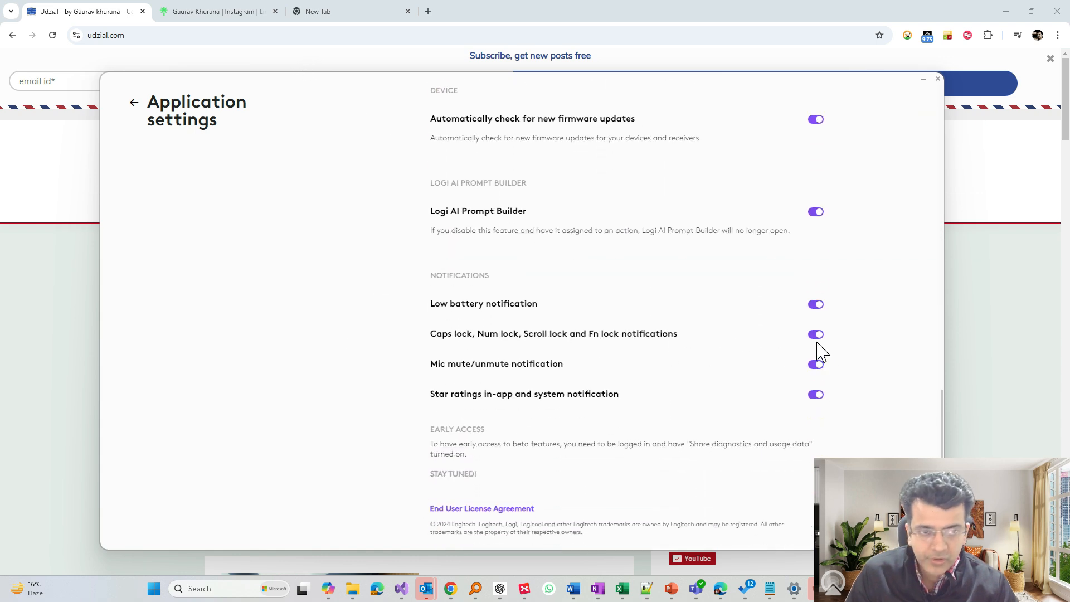
- Toggle Caps Lock to test its notification, look back over the application settings, and return to the devices home page
{"action": "key", "text": "Caps_Lock"}
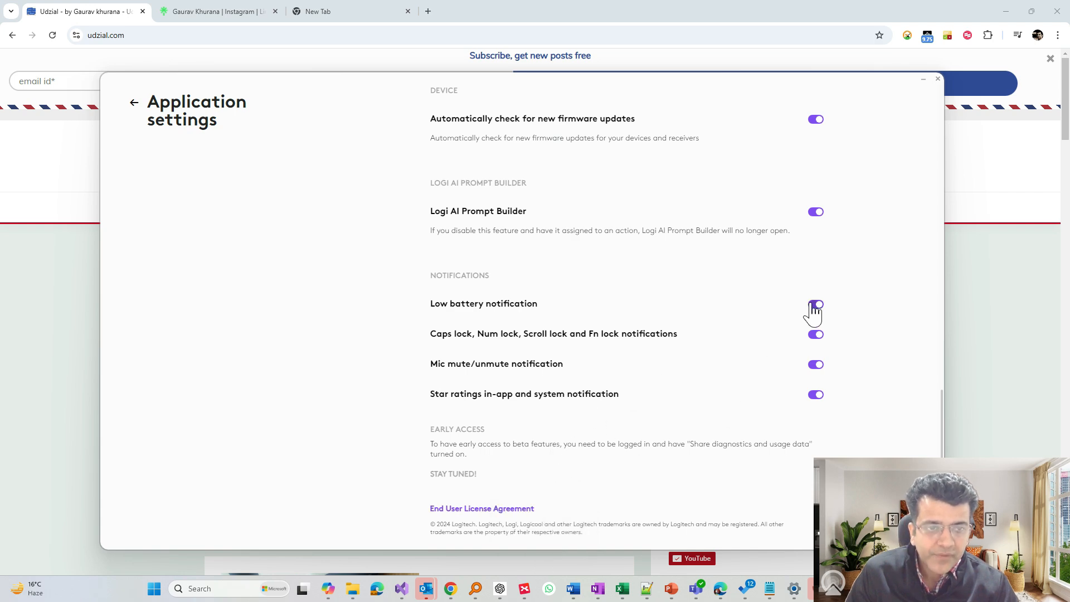
{"action": "scroll", "coordinate": [803, 326], "scroll_direction": "up", "scroll_amount": 2}
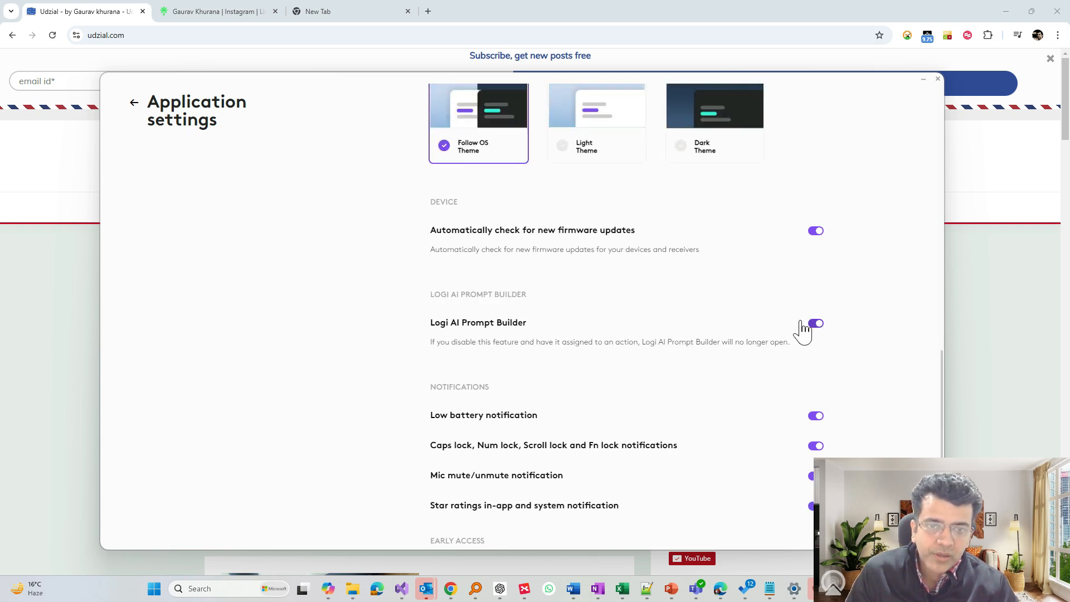
{"action": "scroll", "coordinate": [808, 329], "scroll_direction": "up", "scroll_amount": 10}
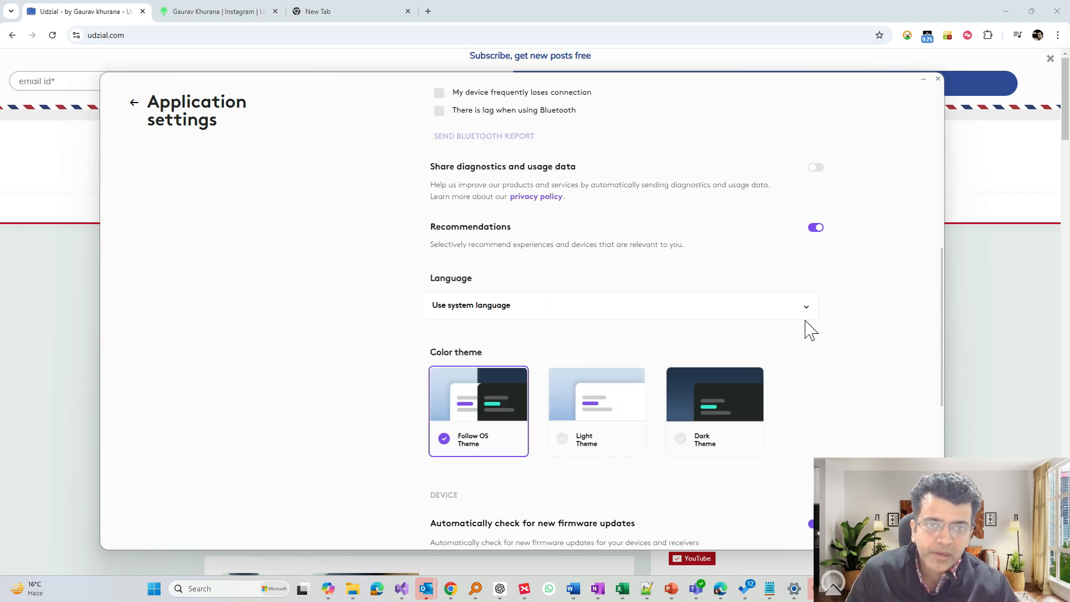
{"action": "left_click", "coordinate": [131, 104]}
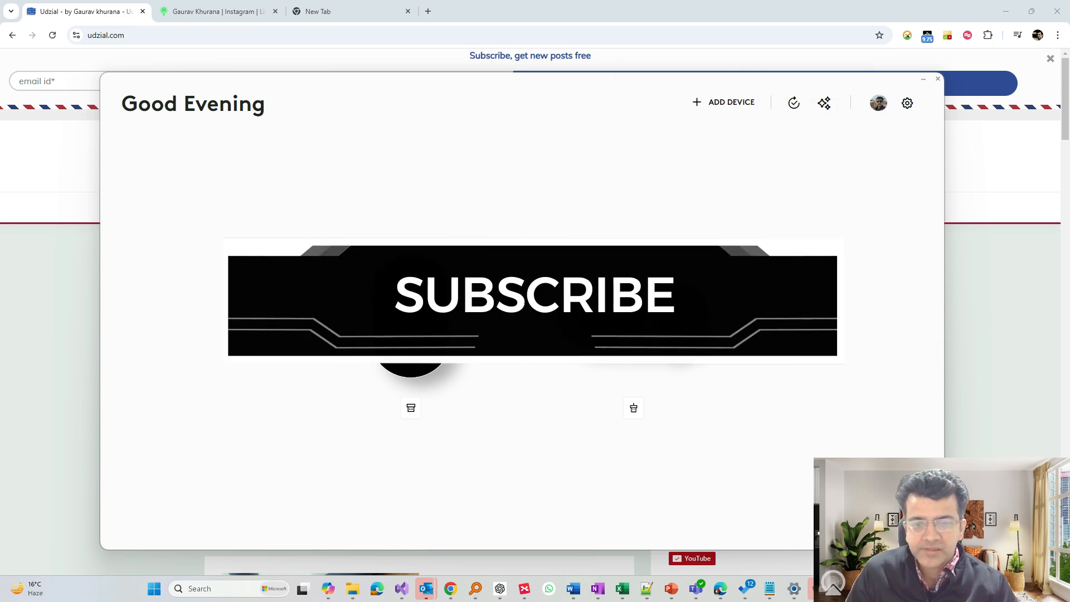
- Switch to the Edge window with the Udzial YouTube channel and look through its created playlists
{"action": "left_click", "coordinate": [721, 590]}
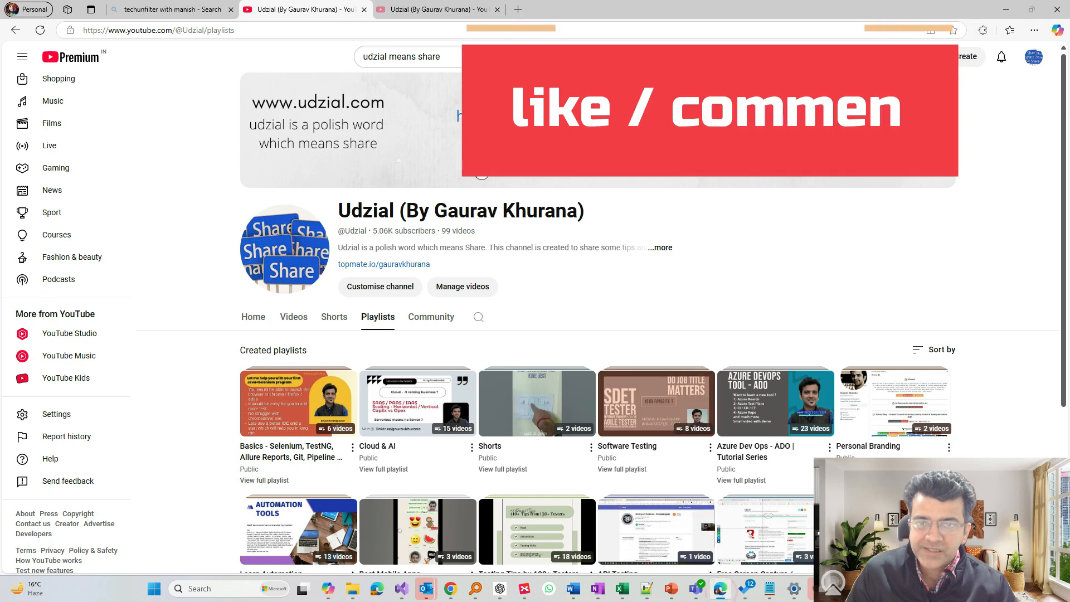
{"action": "scroll", "coordinate": [674, 382], "scroll_direction": "down", "scroll_amount": 3}
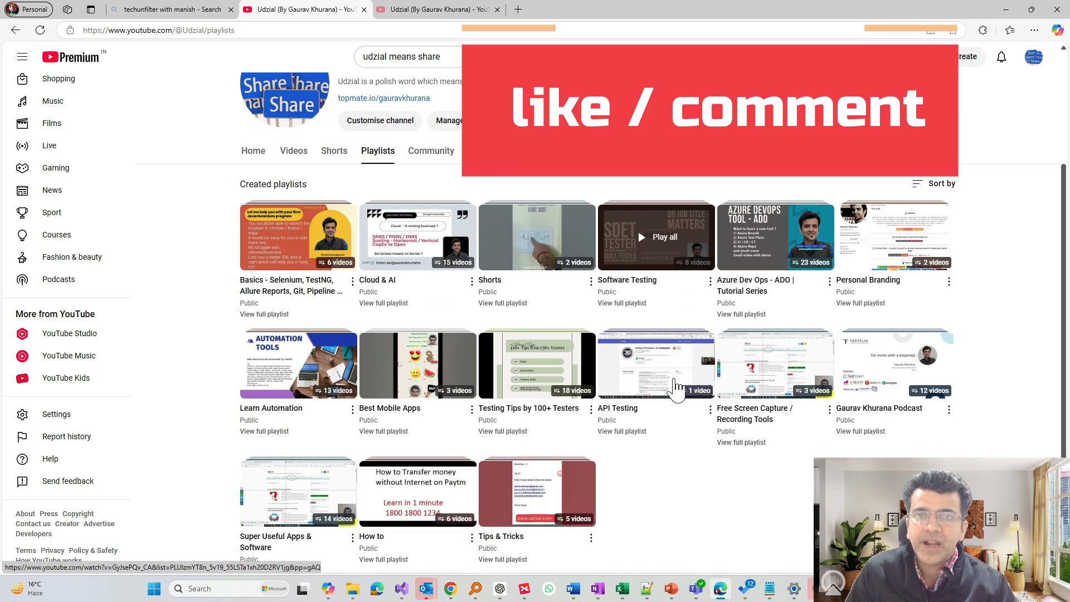